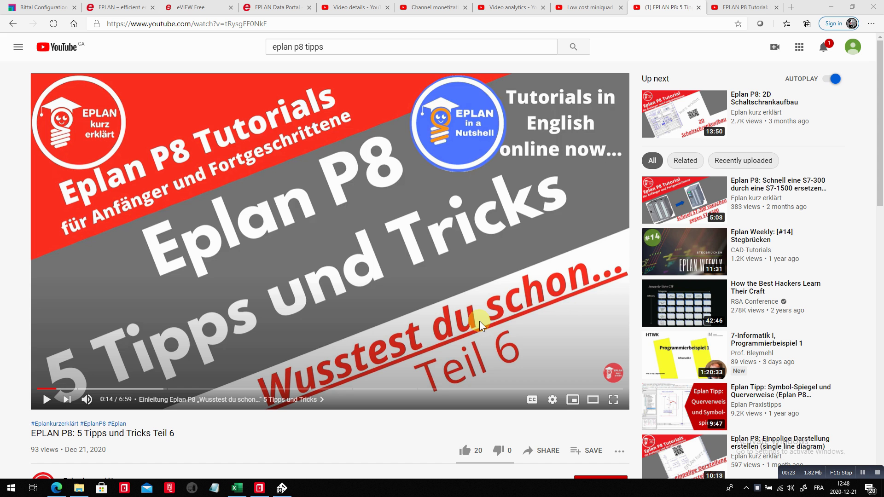
Switch to EPLAN and open COGINEER BT3 PROJECT2021's 05 CONTROL DIAGRAM page.
key(alt+Tab)
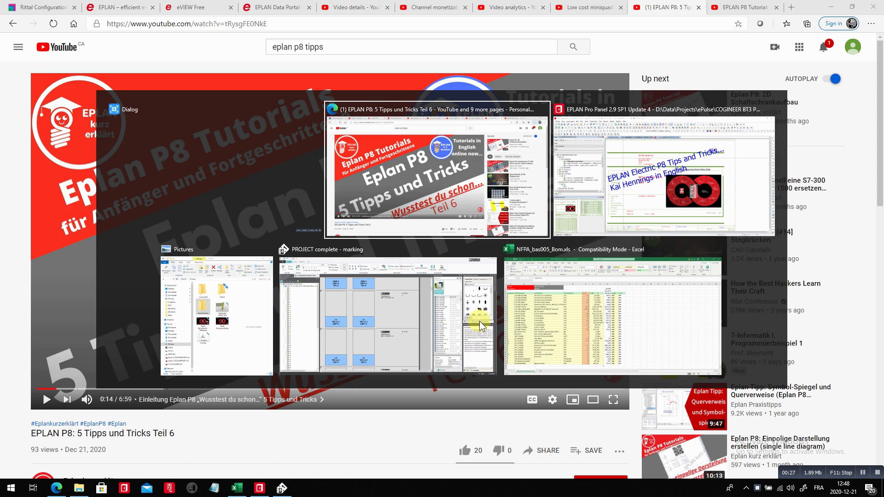
key(alt+Tab)
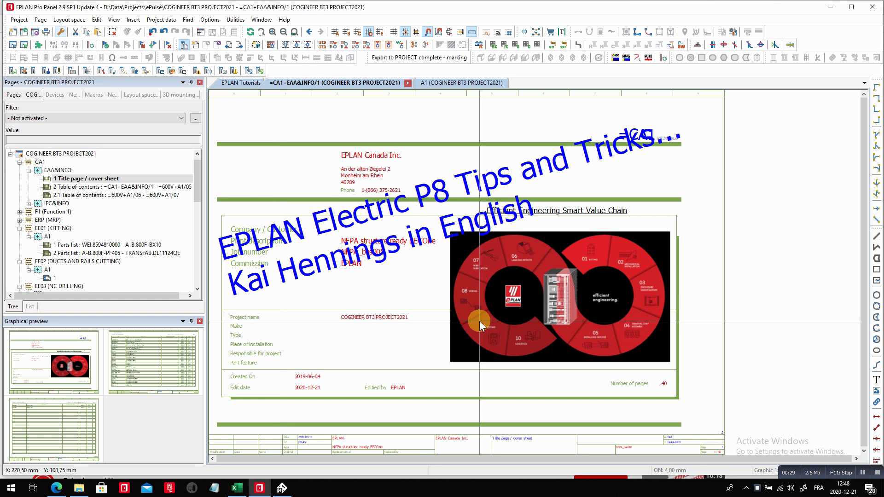
scroll(74, 272, down, 1)
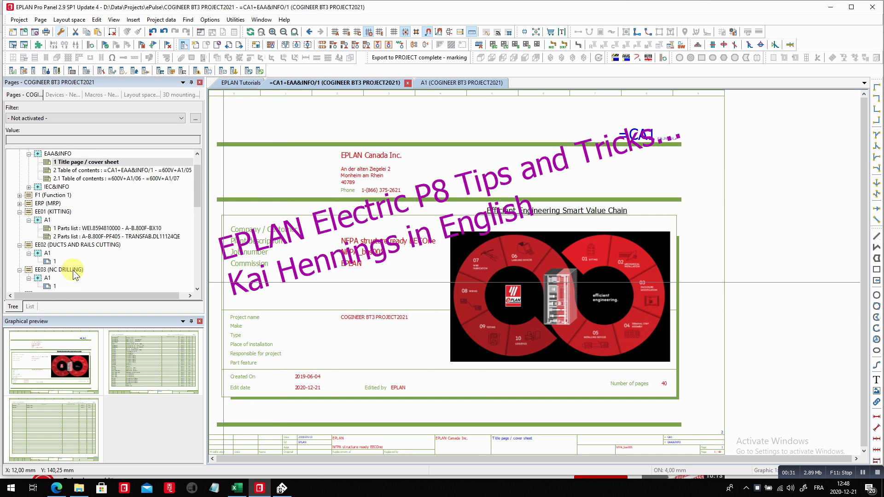
scroll(73, 271, down, 12)
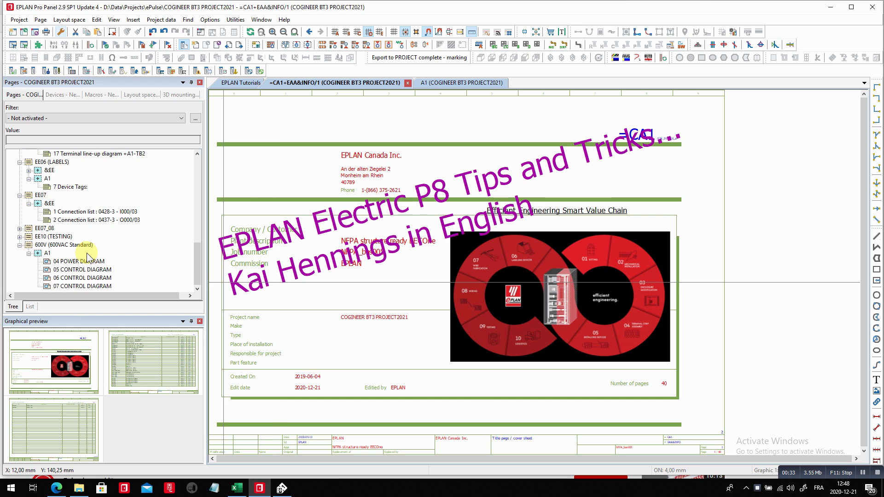
click(82, 269)
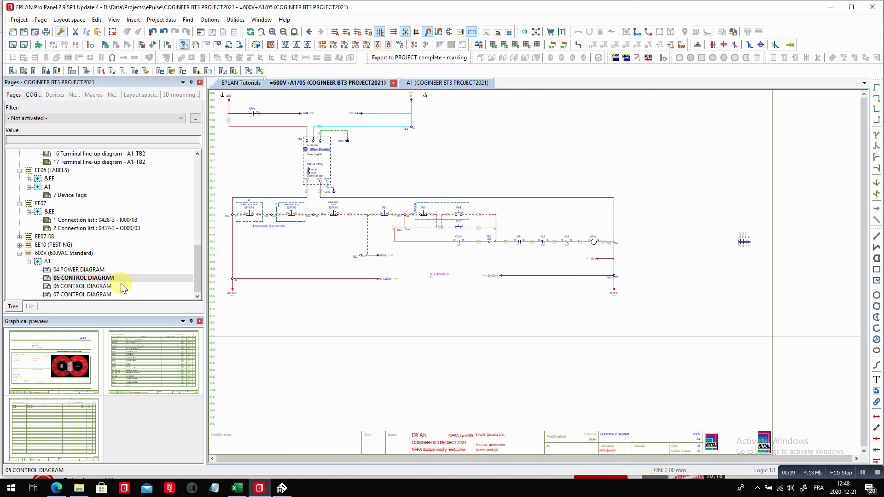
Zoom in on the page and select the ESTOP3 and ESTOP2 structure boxes.
scroll(243, 203, up, 5)
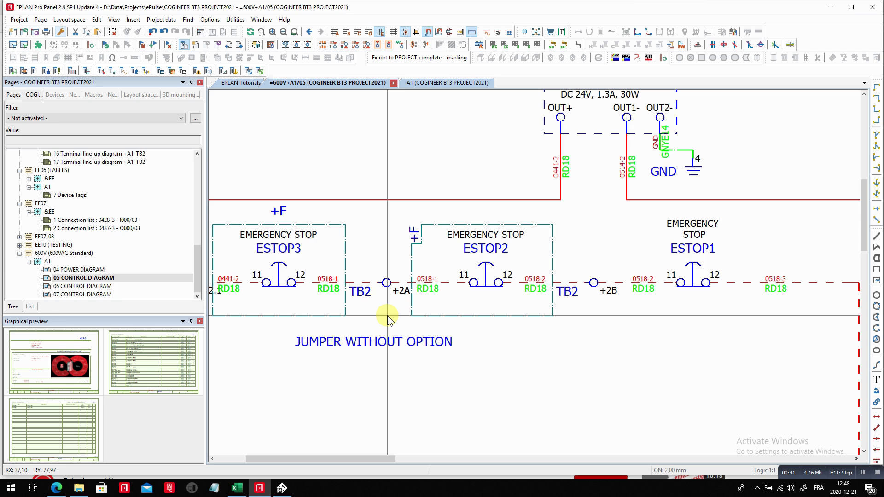
click(347, 235)
scroll(347, 235, down, 2)
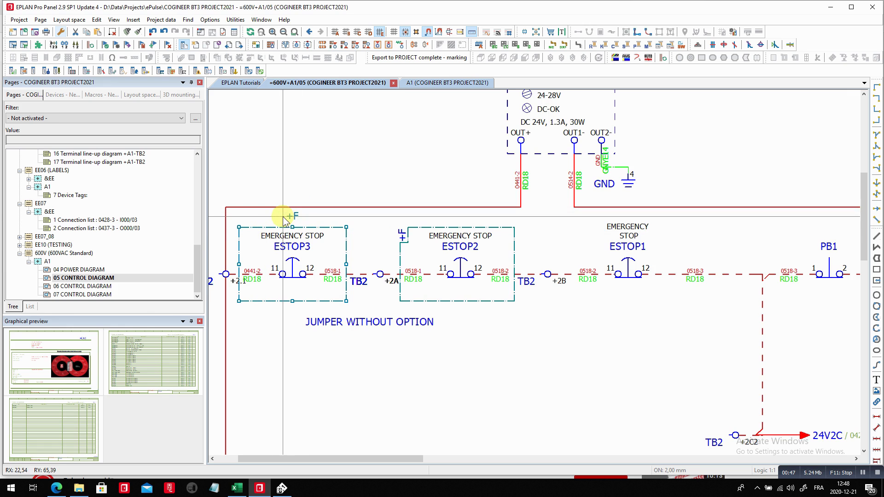
click(402, 237)
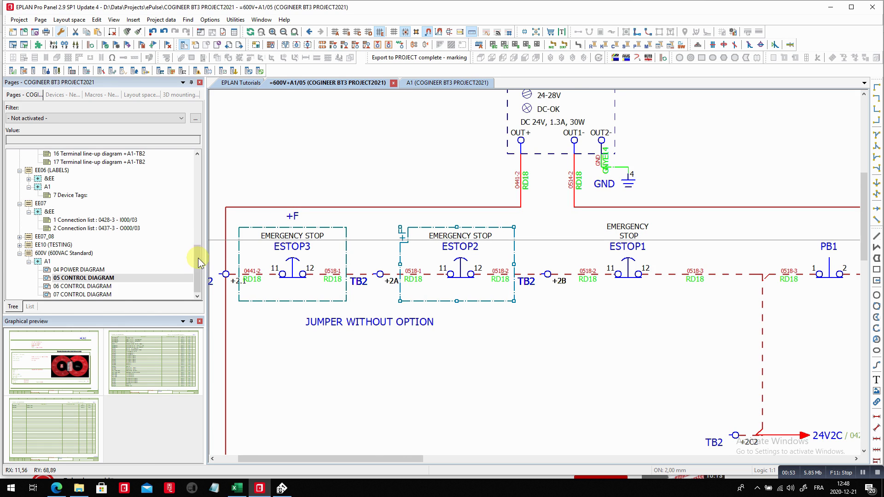
scroll(201, 225, up, 2)
In Neksys BT3 MACROS, expand 600V > A1 and open the AT 05 CONTROL DIAGRAM page.
drag(200, 226, 199, 162)
click(65, 154)
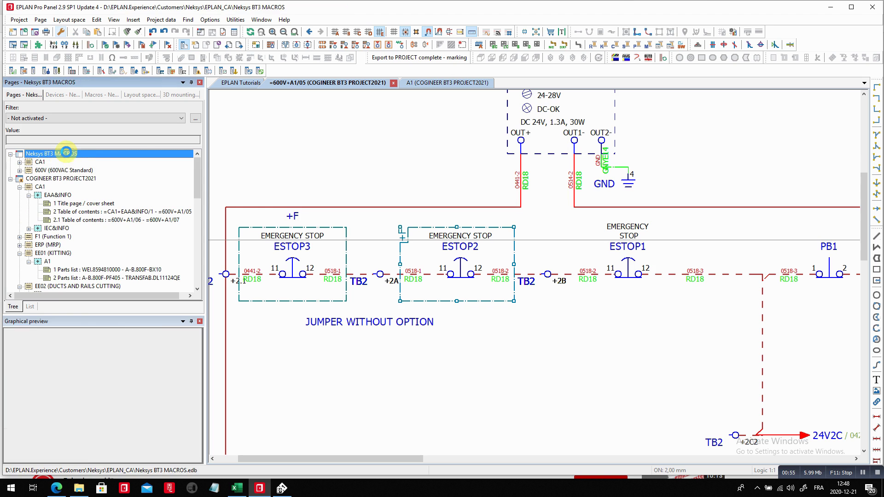
click(60, 164)
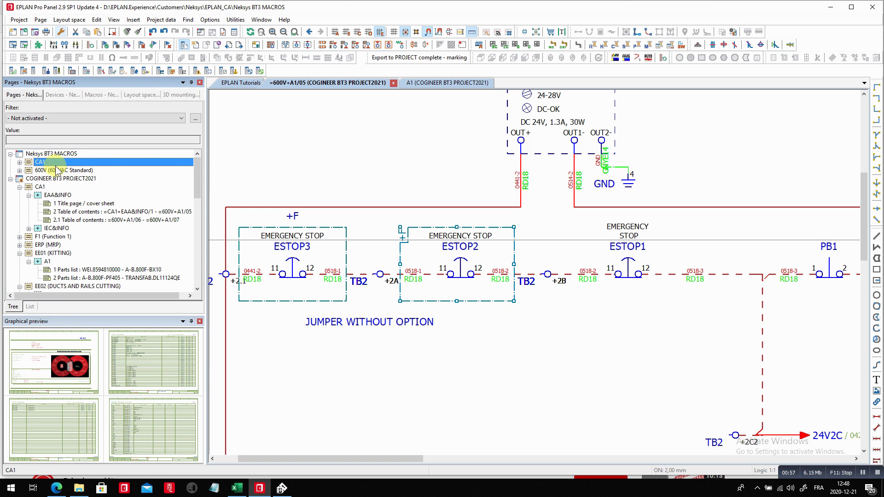
double_click(61, 171)
click(64, 179)
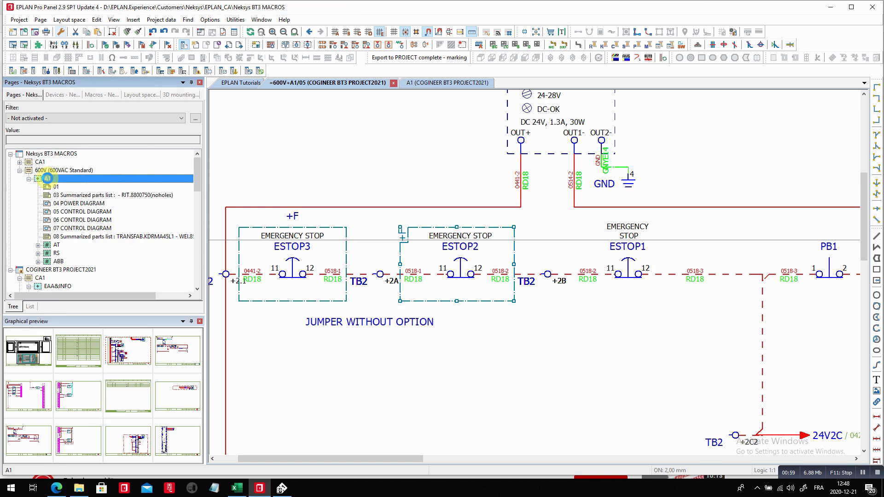
click(25, 439)
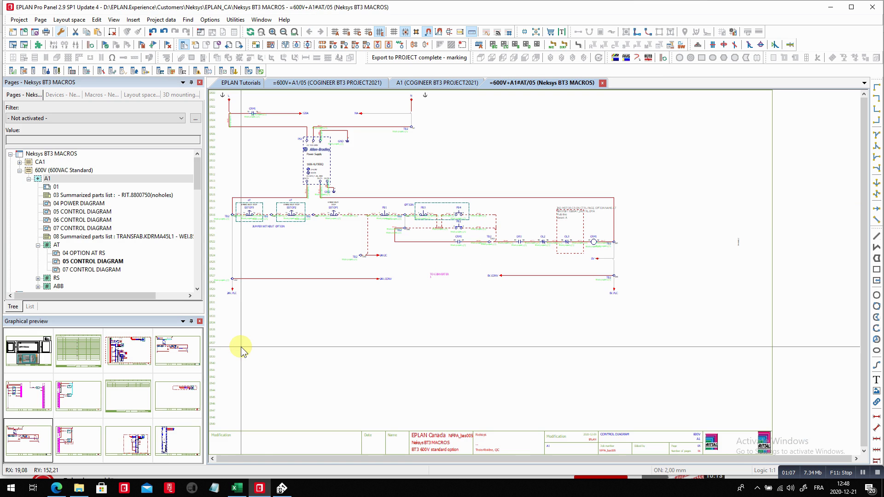
scroll(217, 198, up, 4)
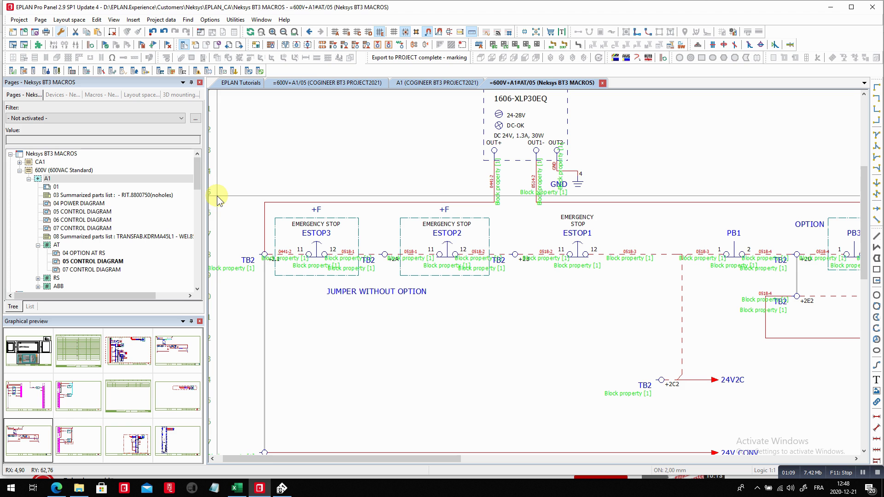
Tick Draw structure box with recess in Neksys BT3 MACROS > Graphical editing > General settings.
click(63, 33)
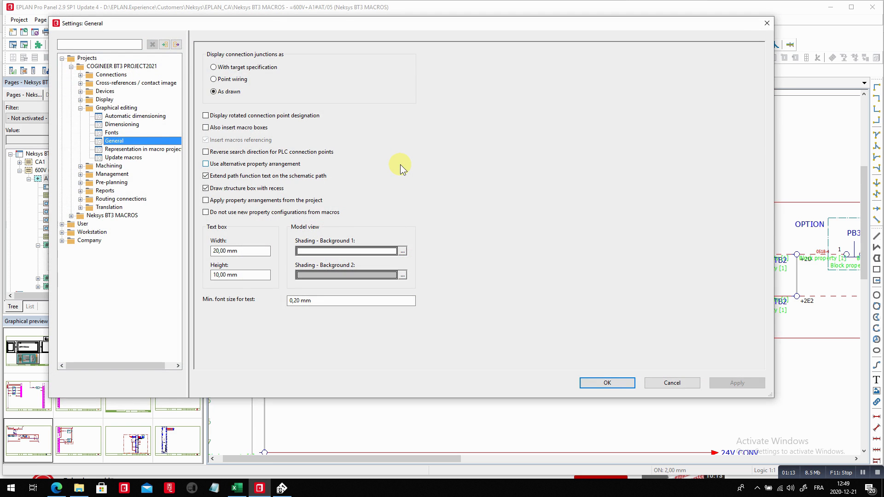
click(123, 66)
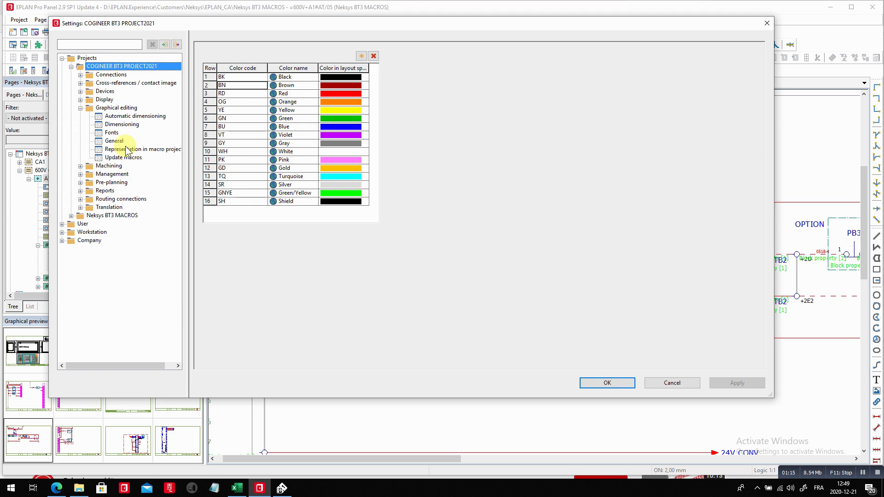
double_click(122, 215)
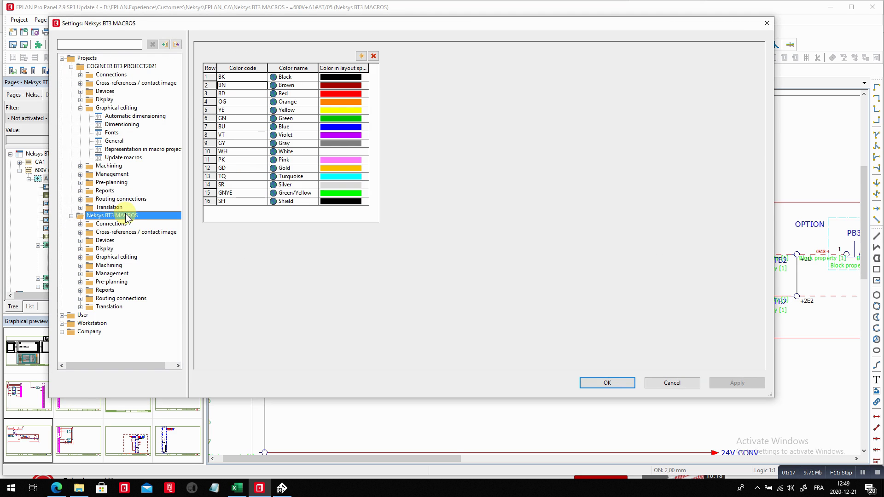
double_click(124, 257)
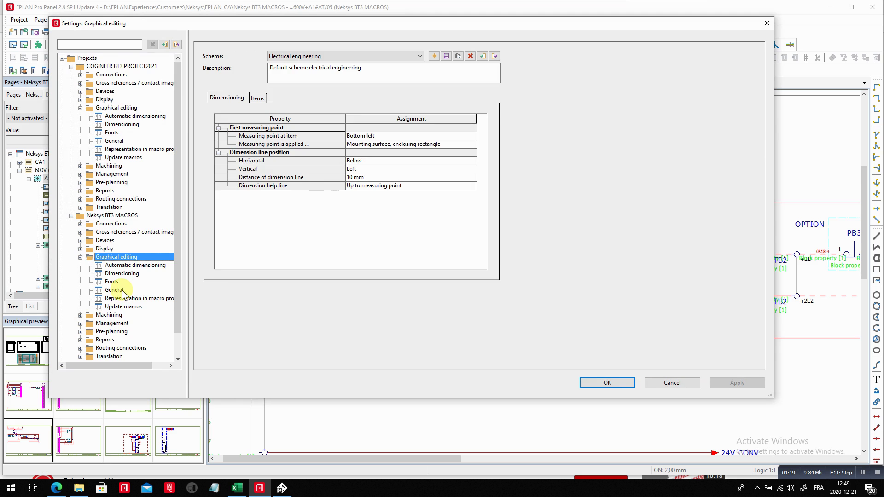
click(122, 289)
click(211, 188)
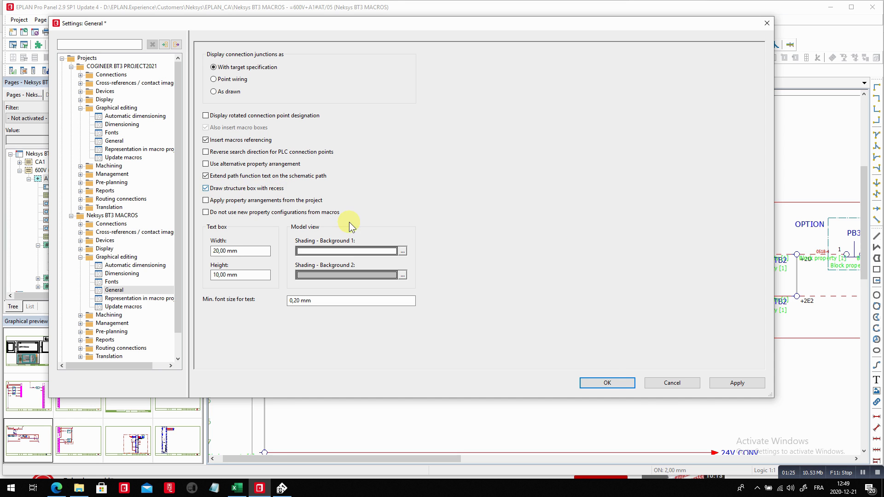
click(617, 383)
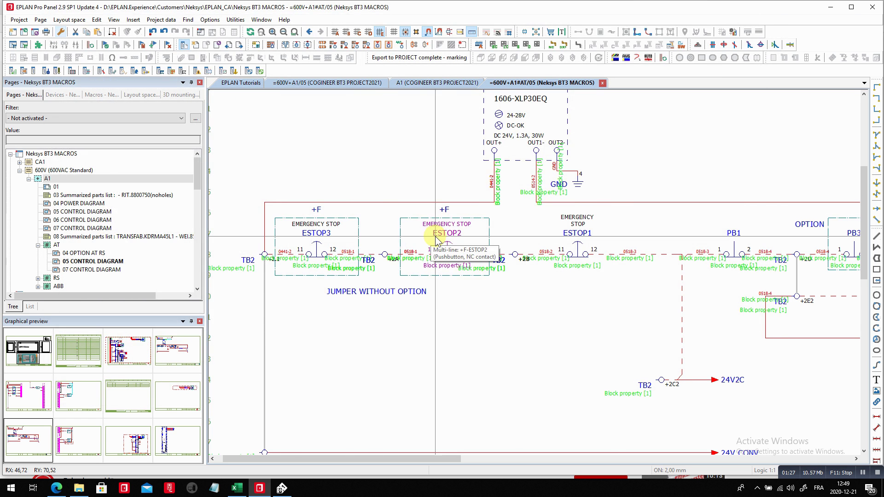
Apply the Default value (Left top, outside, 0°) label arrangement to the ESTOP2 structure box.
double_click(418, 221)
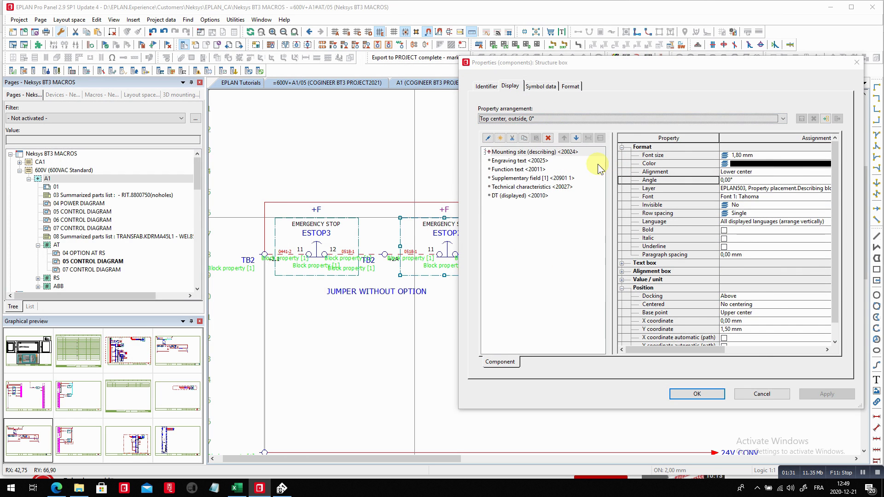
click(546, 116)
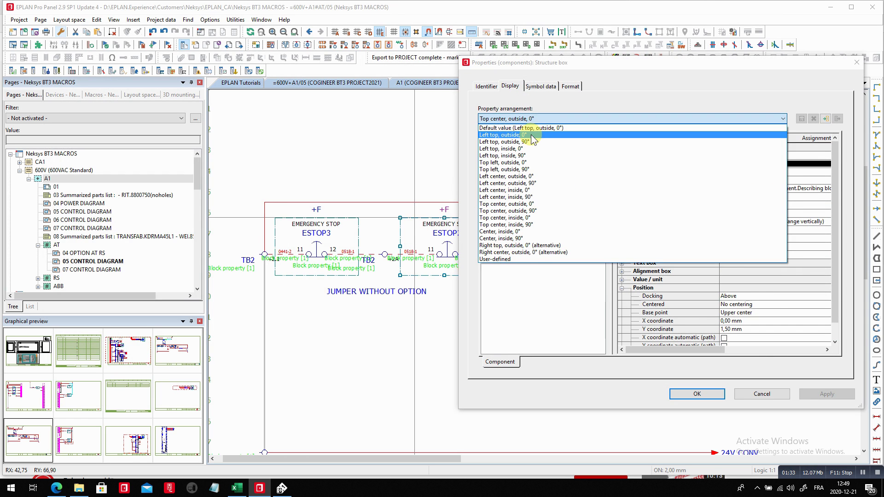
click(529, 128)
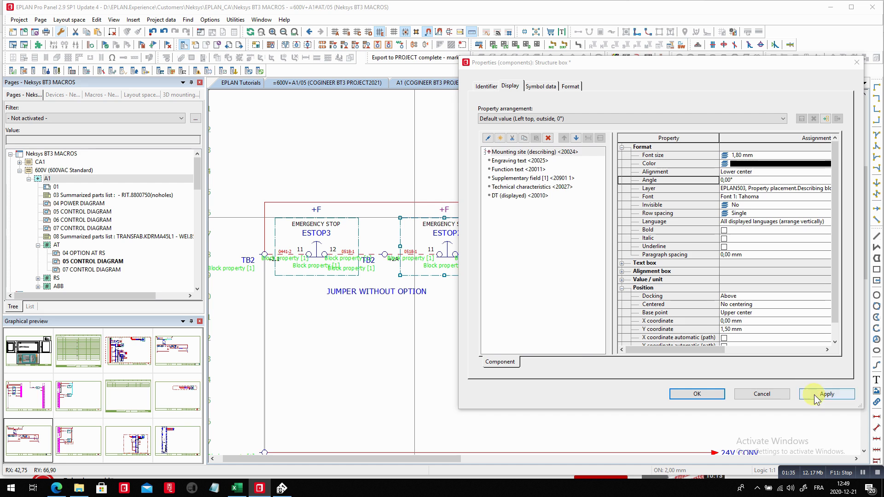
click(814, 394)
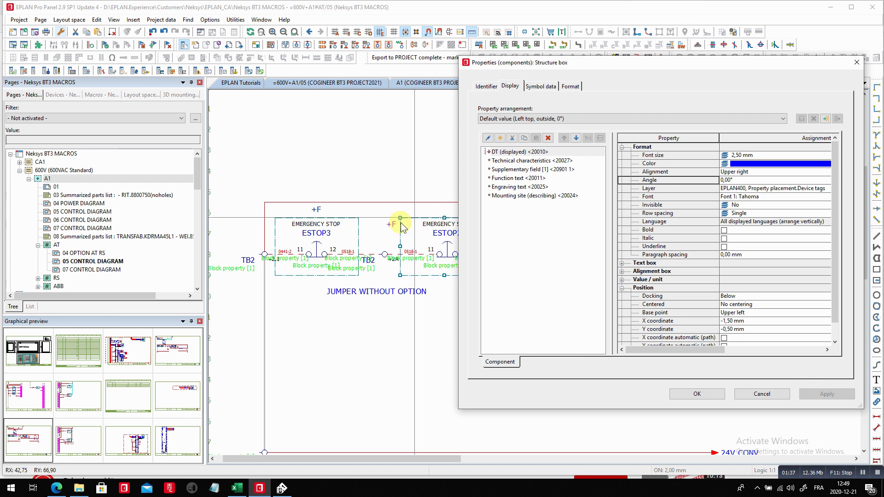
Rotate ESTOP2's DT property text to 90° and confirm the properties.
click(507, 151)
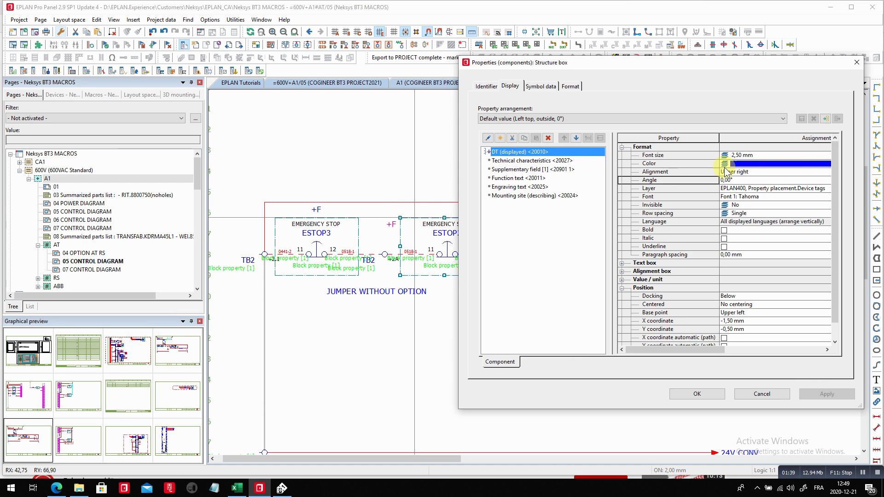
click(759, 177)
click(807, 180)
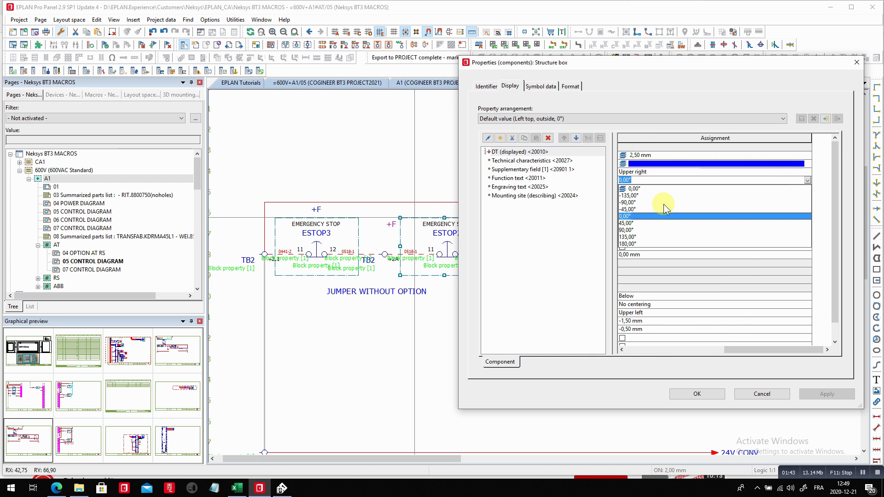
click(663, 230)
click(697, 394)
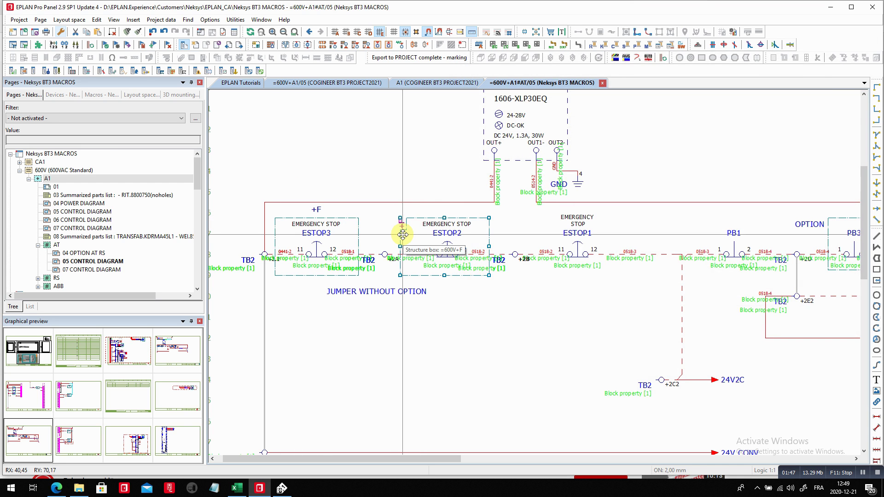
Copy the ESTOP3 block's format and assign it to the OPTION/PB3 structure box.
click(127, 32)
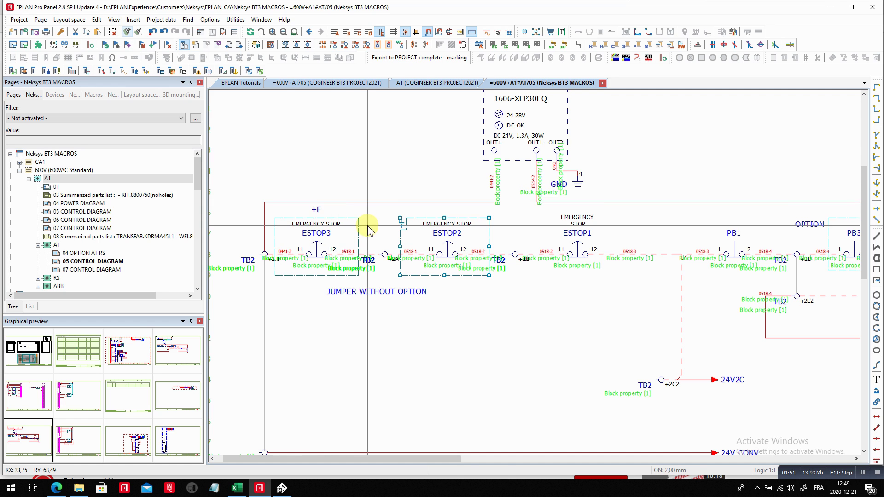
click(367, 225)
click(346, 219)
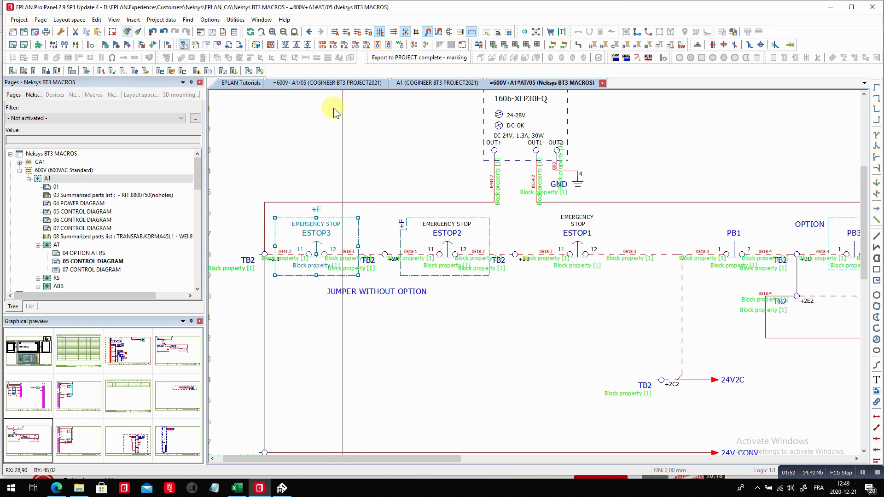
click(139, 32)
scroll(458, 214, down, 3)
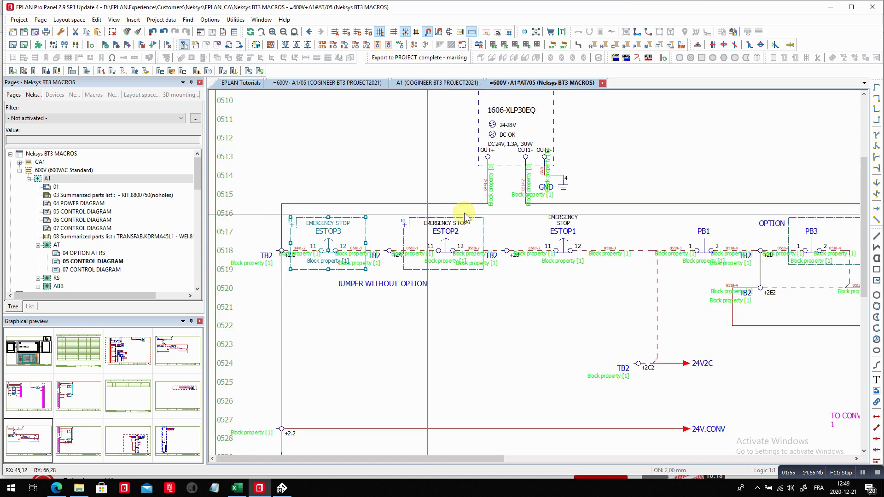
click(751, 225)
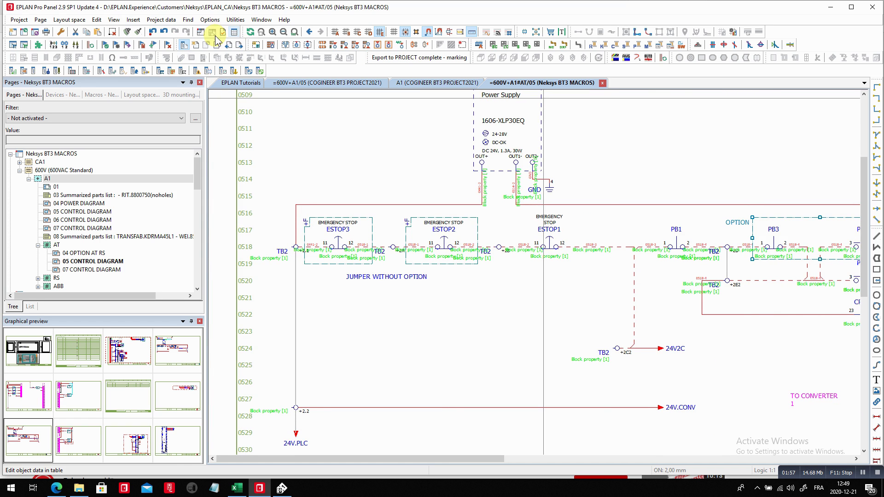
click(140, 32)
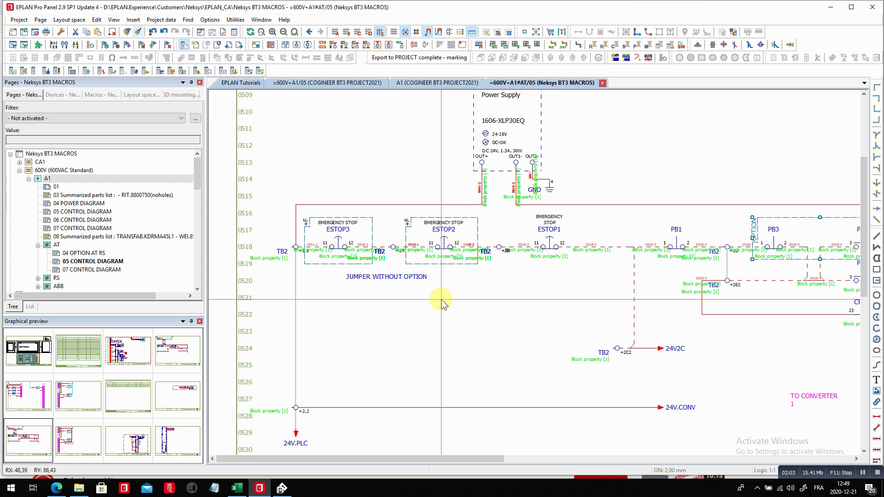
Open the 3D S1:Enclosure layout from the Layout space navigator.
click(147, 95)
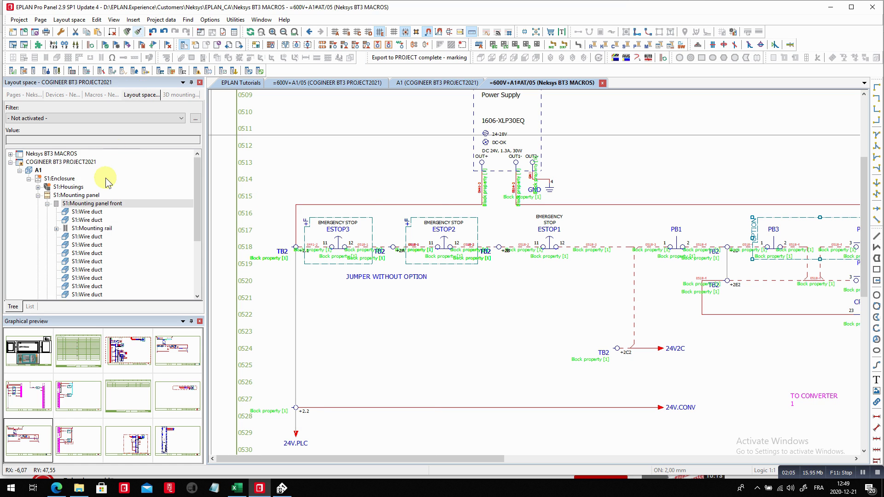
click(59, 178)
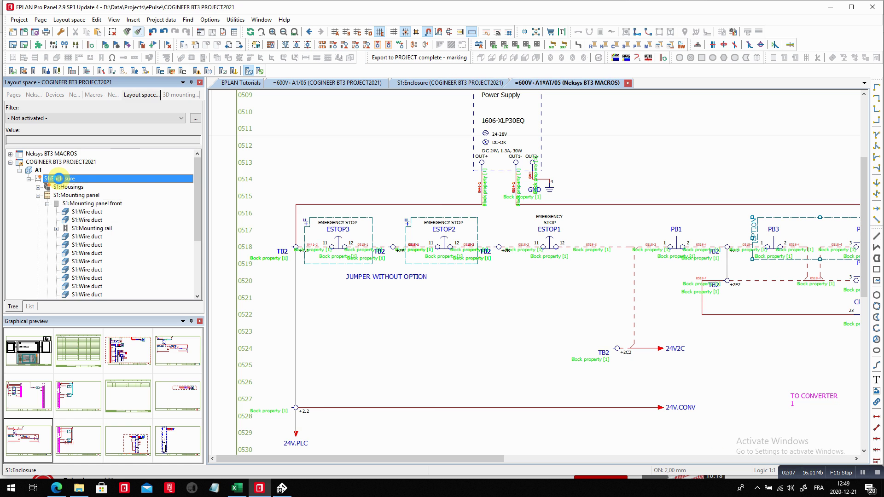
double_click(59, 179)
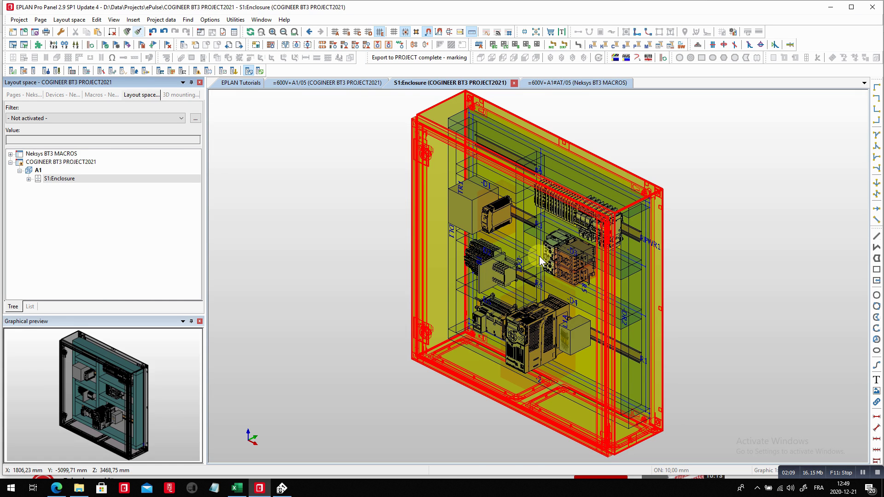
Dock the 3D mounting layout navigator beside the layout space tree.
click(180, 96)
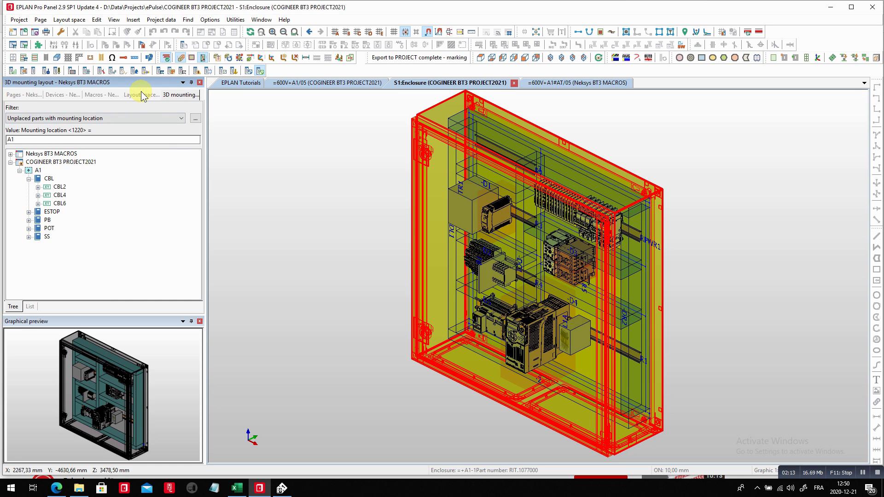
click(141, 94)
click(175, 96)
middle_click(182, 97)
drag(174, 164, 16, 267)
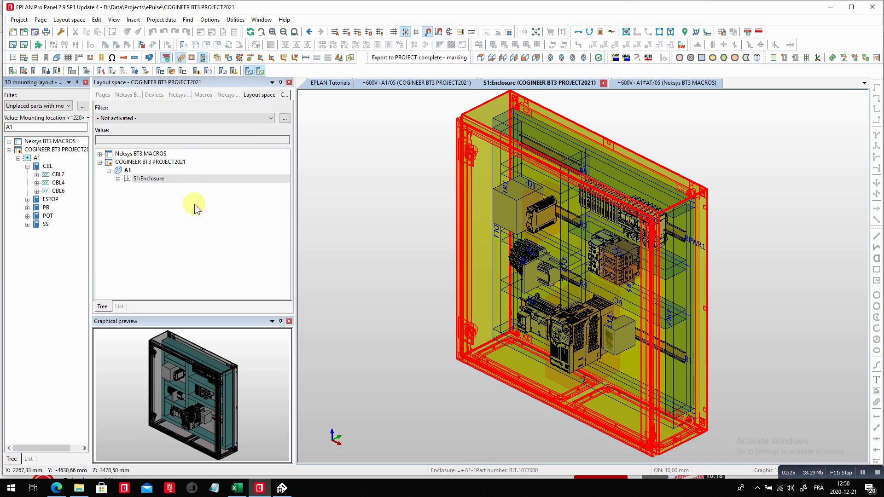
Show only the mounting panels of S1:Enclosure and view them from the front.
right_click(154, 180)
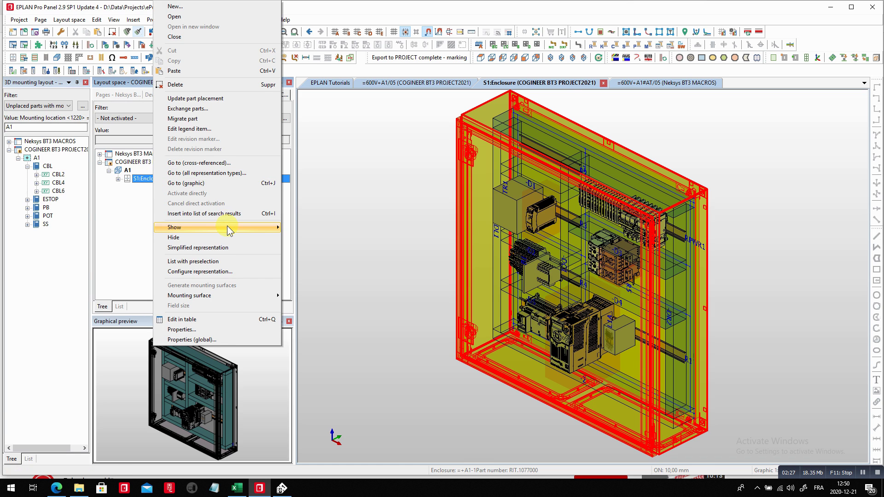
mouse_move(235, 227)
click(331, 248)
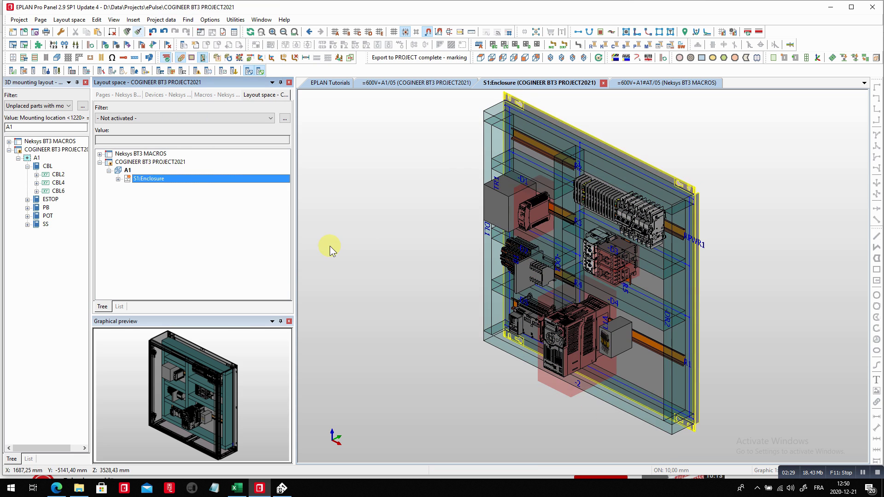
click(525, 58)
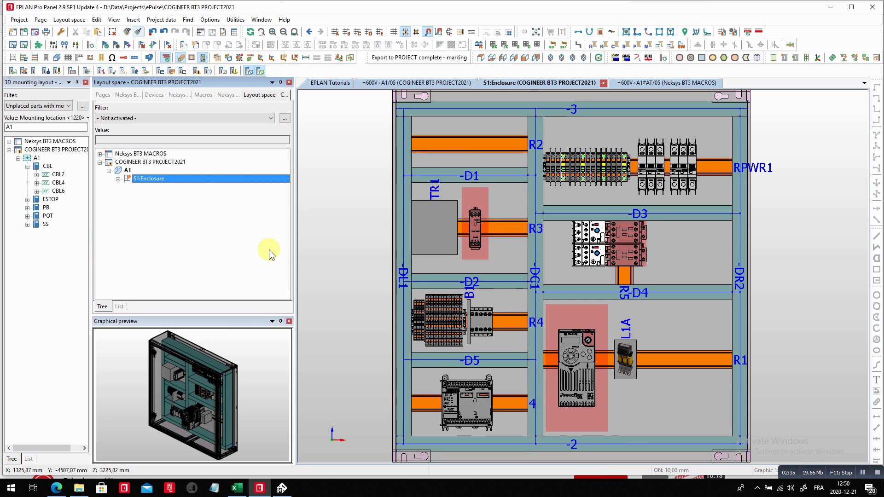
Narrow the navigator area and set the mounting navigator to Flyout.
drag(294, 252, 293, 251)
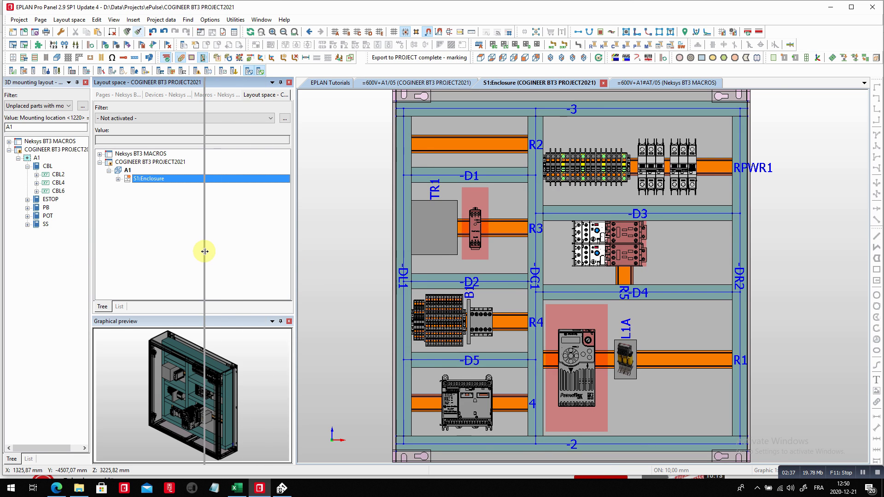
drag(205, 251, 204, 252)
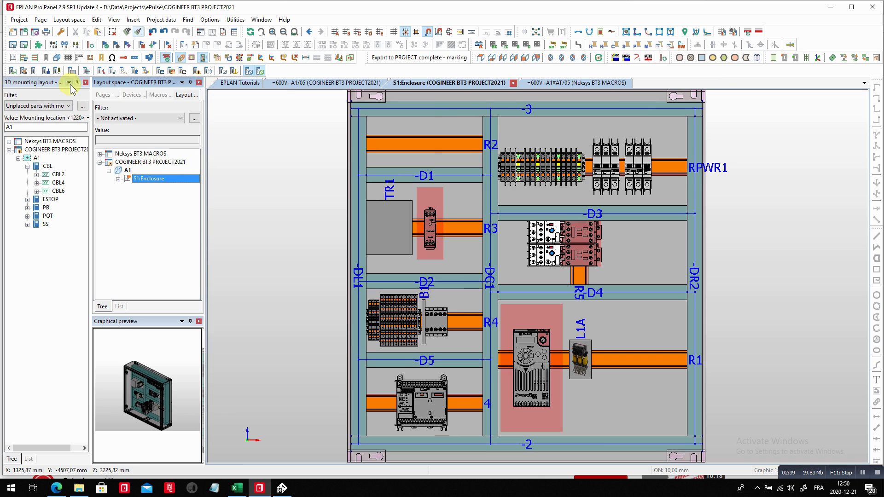
click(69, 83)
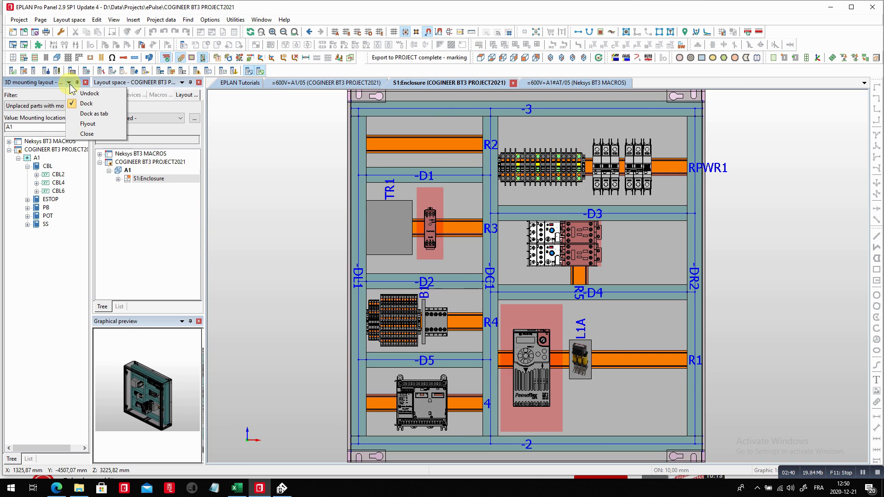
click(85, 124)
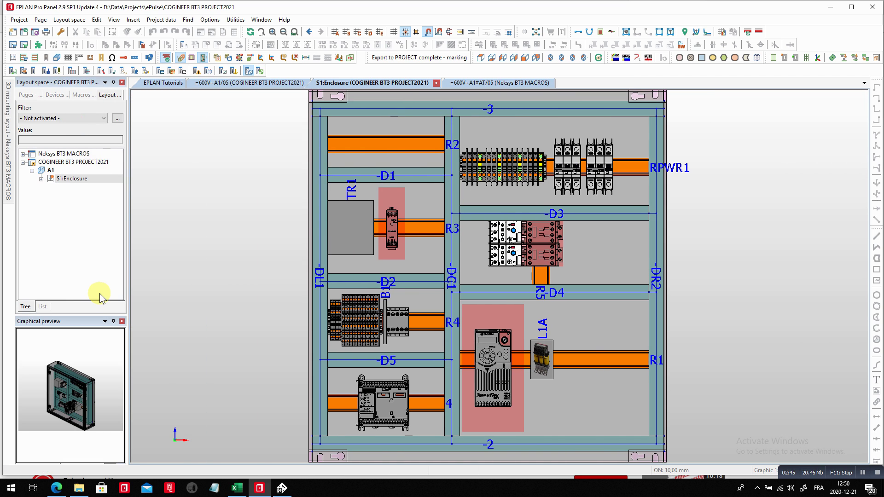
Drag the unplaced ESTOP1 emergency stop part onto the mounting panel.
mouse_move(10, 174)
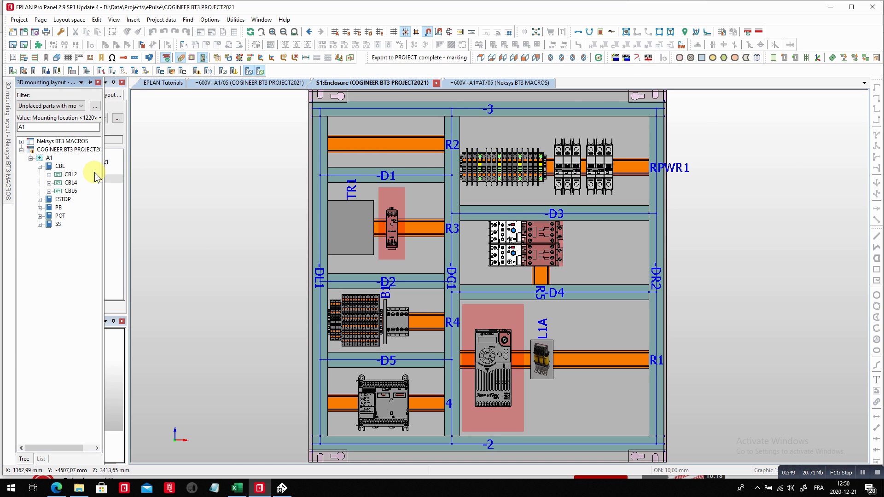
click(40, 199)
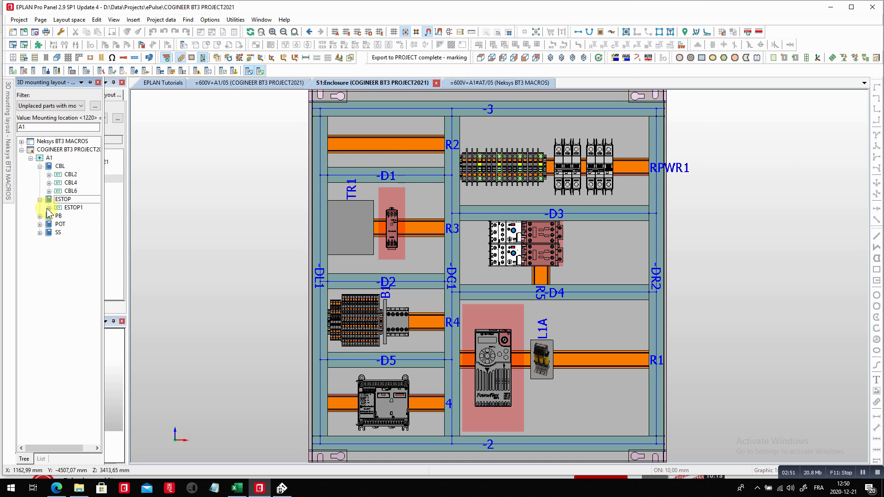
click(50, 209)
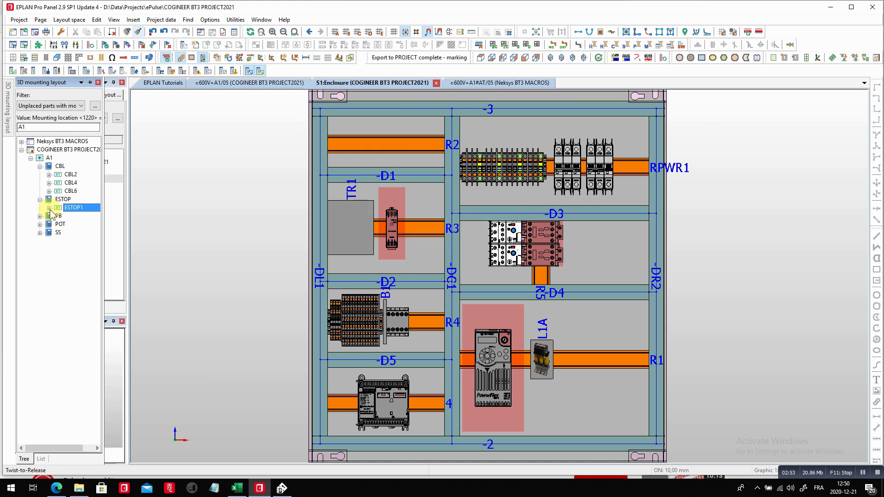
click(50, 208)
drag(86, 216, 593, 241)
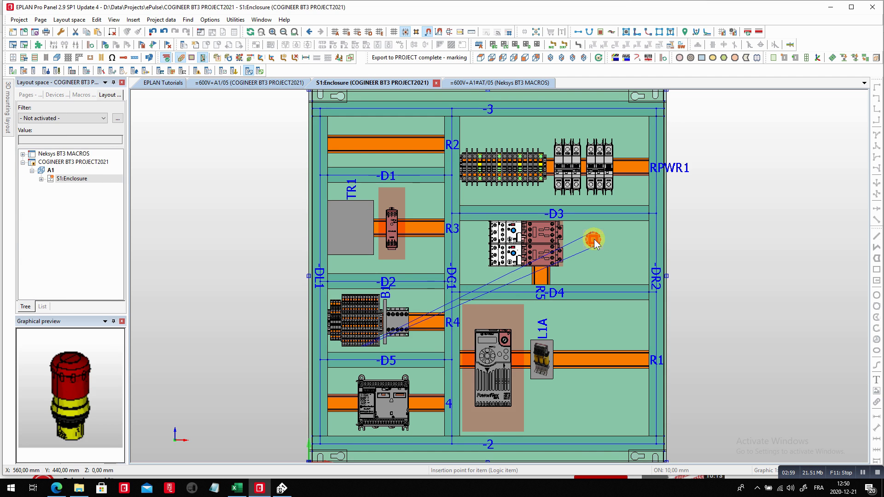
Cancel the E-stop placement, toggle the Navigators toolbar off and on, then open Customize.
key(Escape)
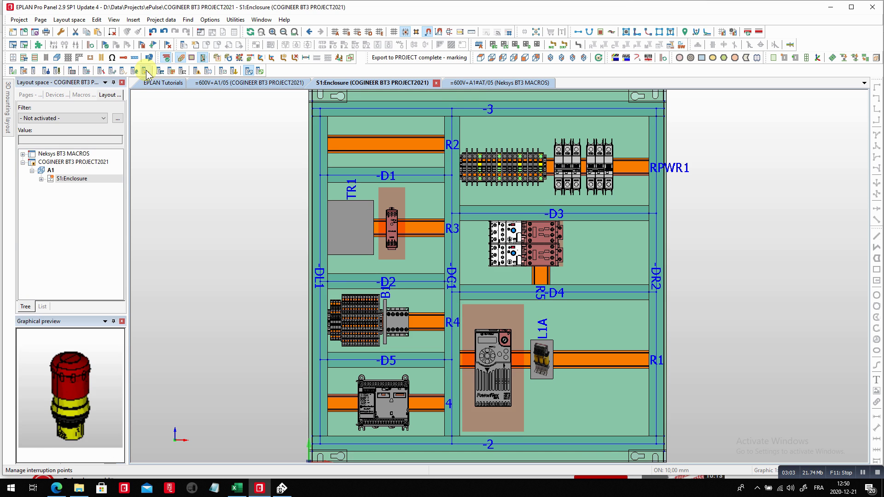
right_click(320, 73)
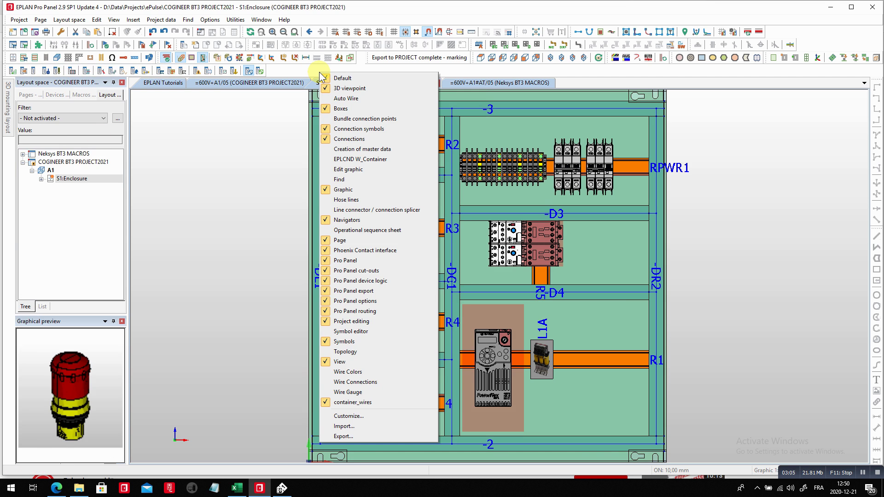
click(355, 222)
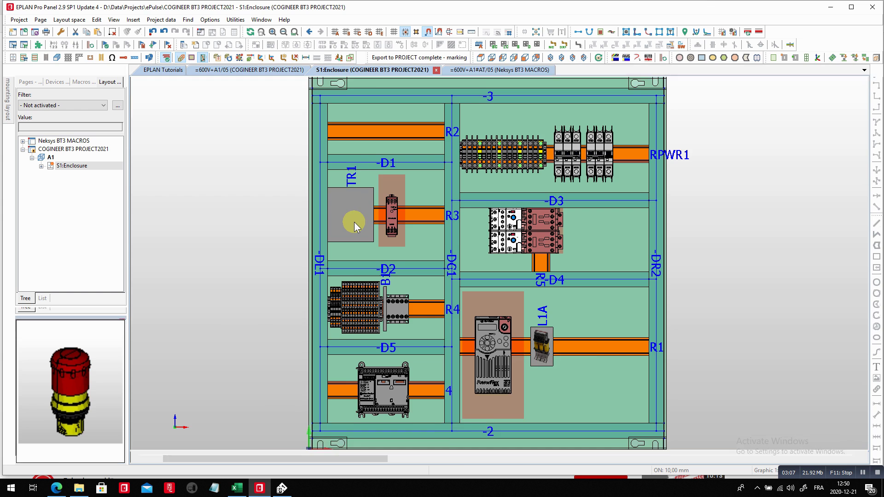
right_click(331, 61)
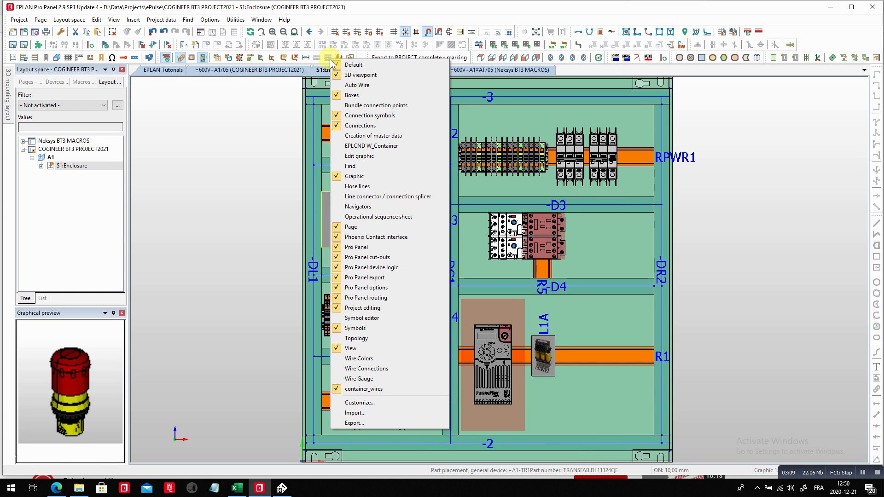
click(359, 212)
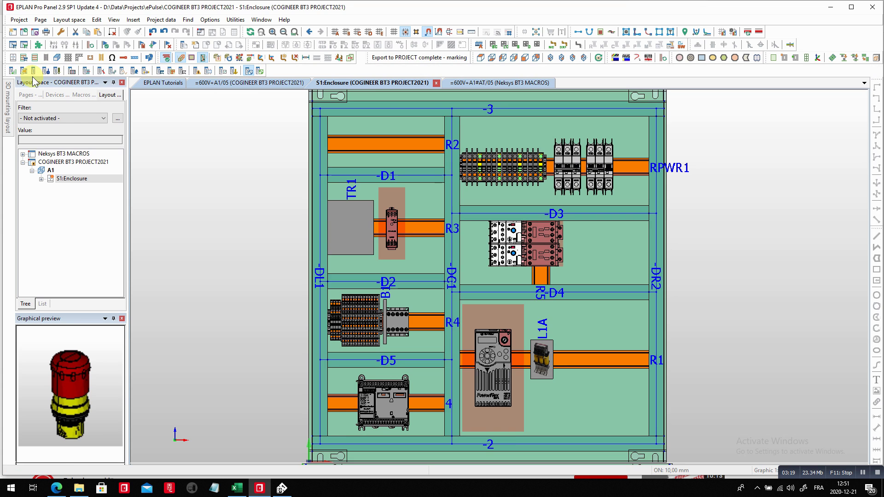
right_click(294, 71)
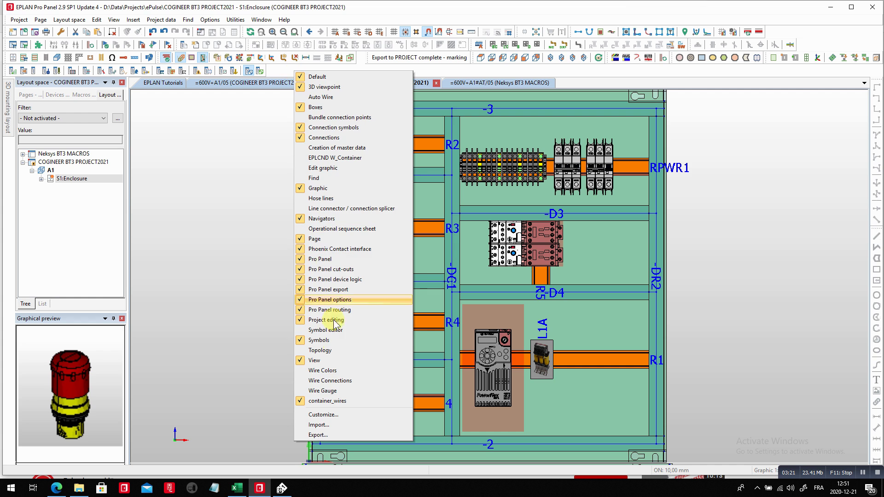
click(348, 416)
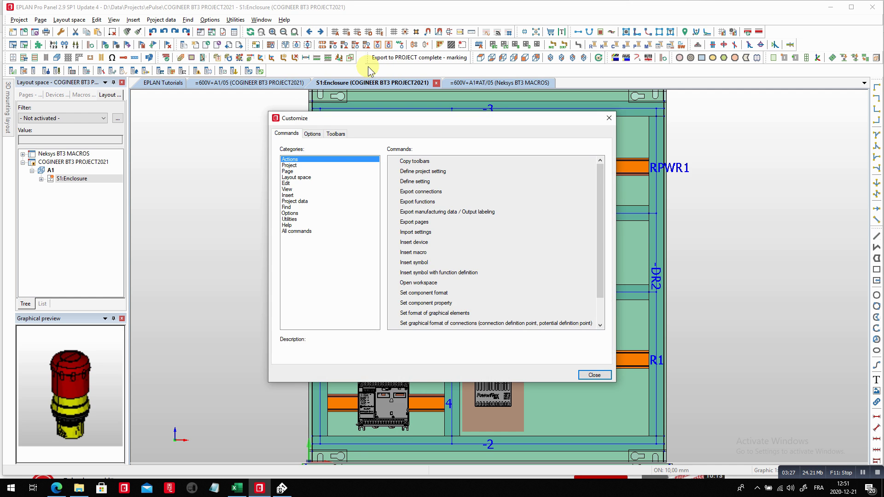
Drag the Page:Navigator command from the Page category onto a toolbar, then close Customize.
click(298, 178)
click(323, 171)
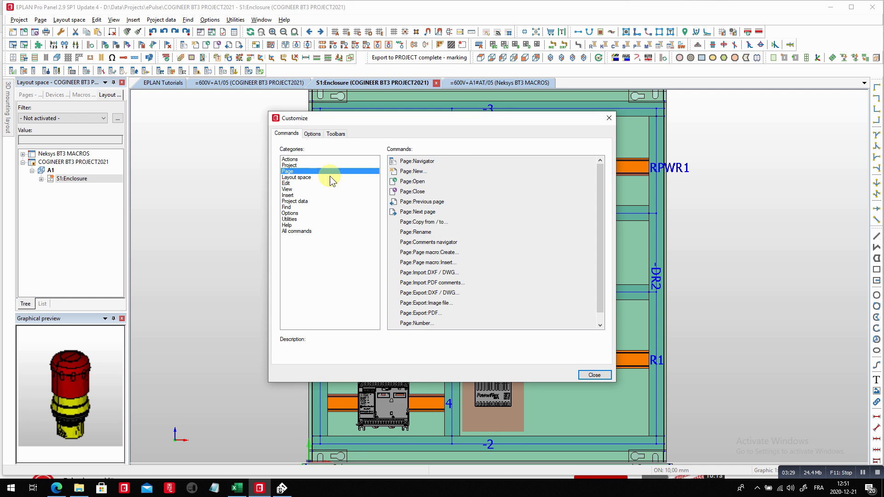
click(438, 162)
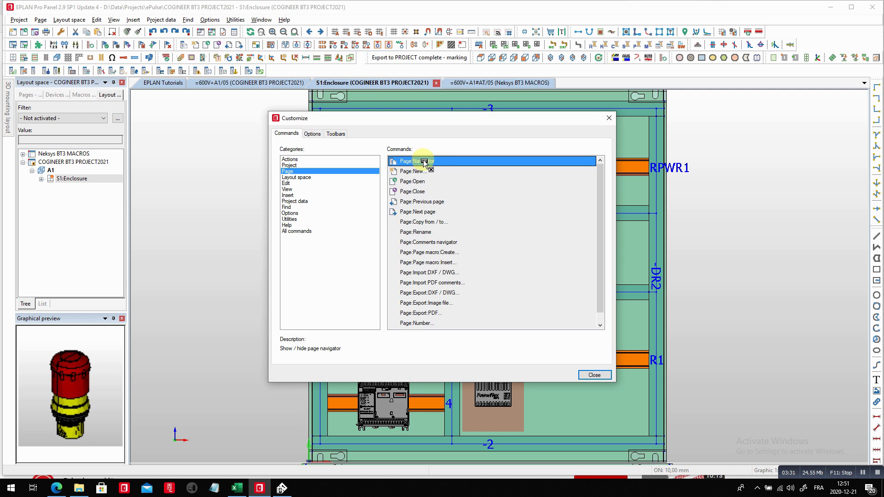
mouse_move(424, 162)
mouse_down()
mouse_move(363, 94)
mouse_move(242, 70)
mouse_move(255, 70)
mouse_up()
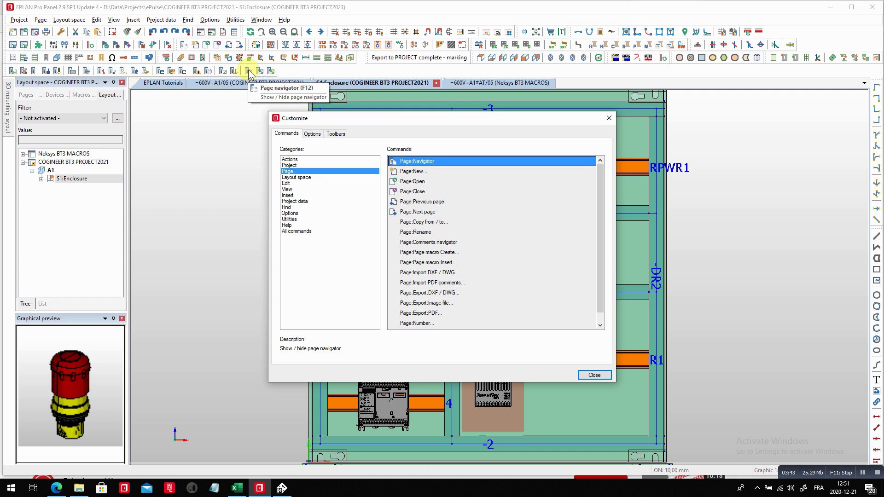
click(594, 376)
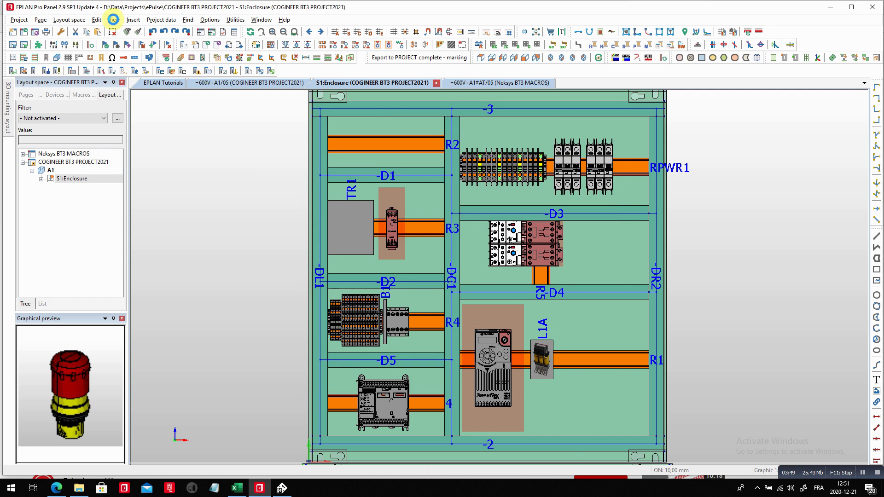
click(113, 20)
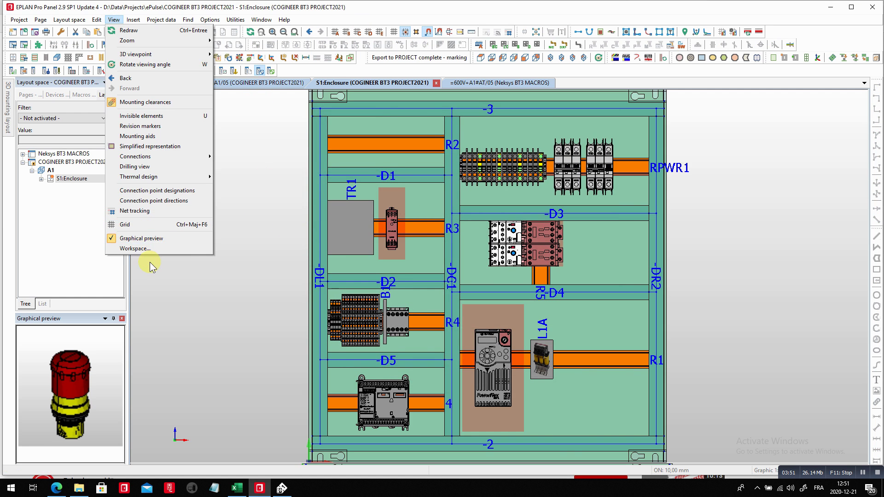
click(138, 249)
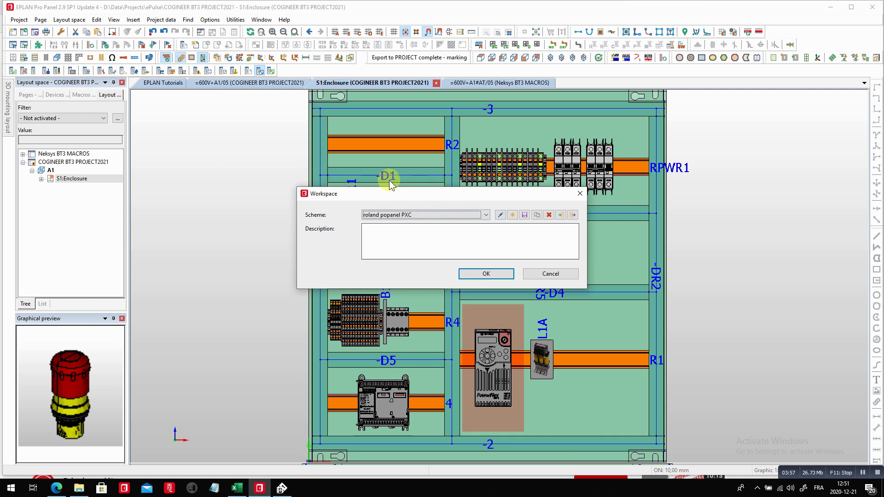
click(548, 273)
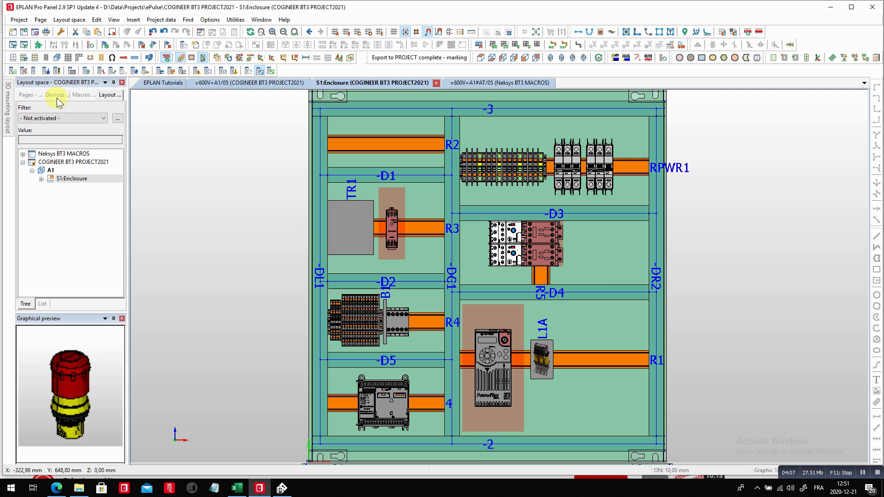
Open the 04 POWER DIAGRAM page from the Pages navigator.
click(28, 95)
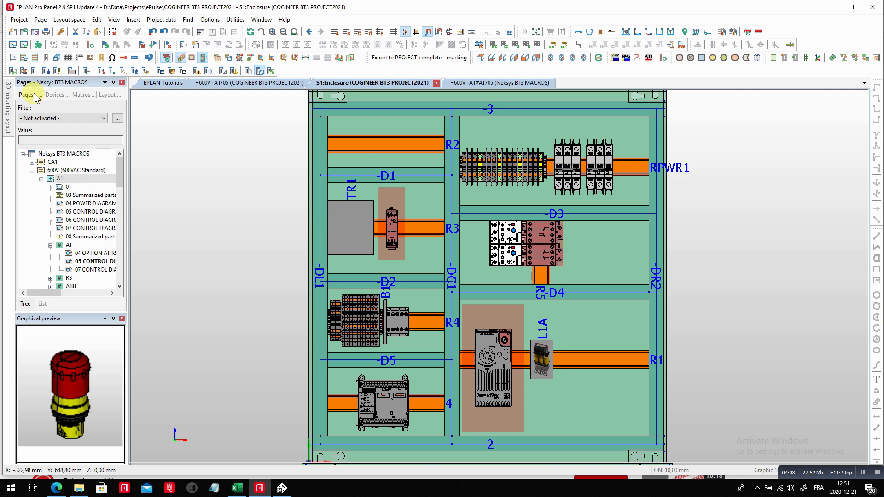
click(80, 203)
double_click(79, 203)
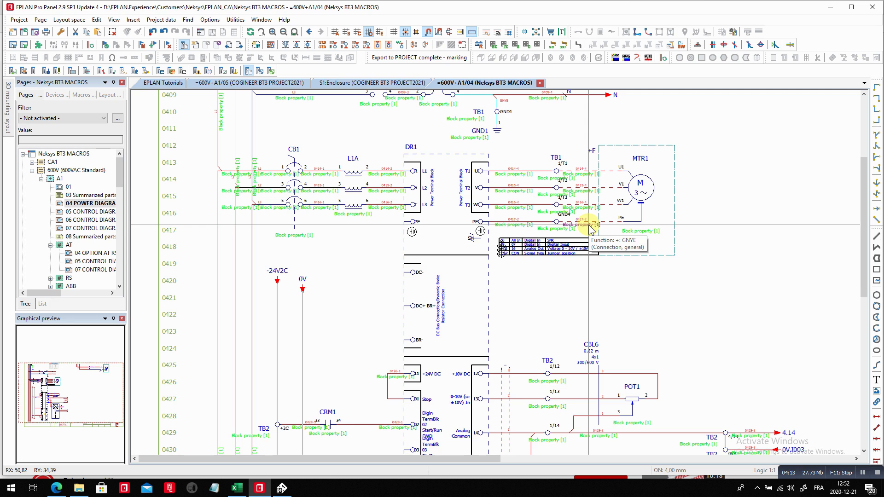
Open COGINEER BT3 PROJECT2021's 05 CONTROL DIAGRAM page and select terminal +2B.
click(22, 154)
click(81, 165)
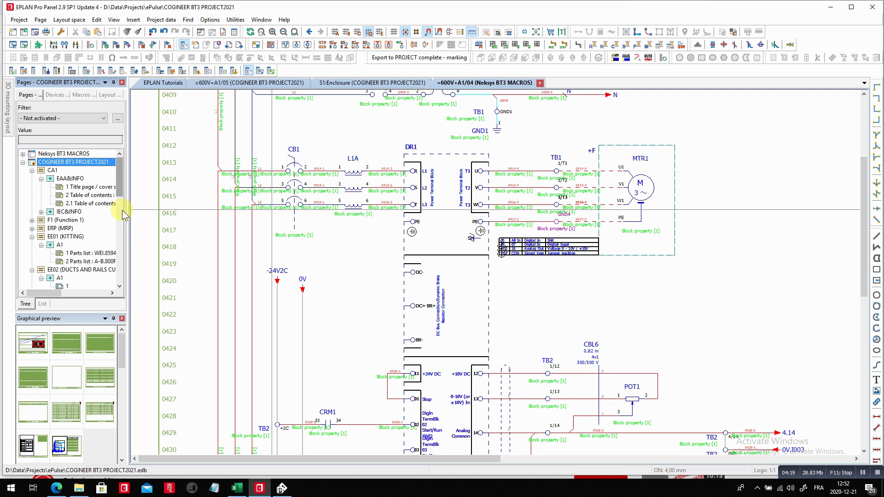
scroll(126, 220, down, 5)
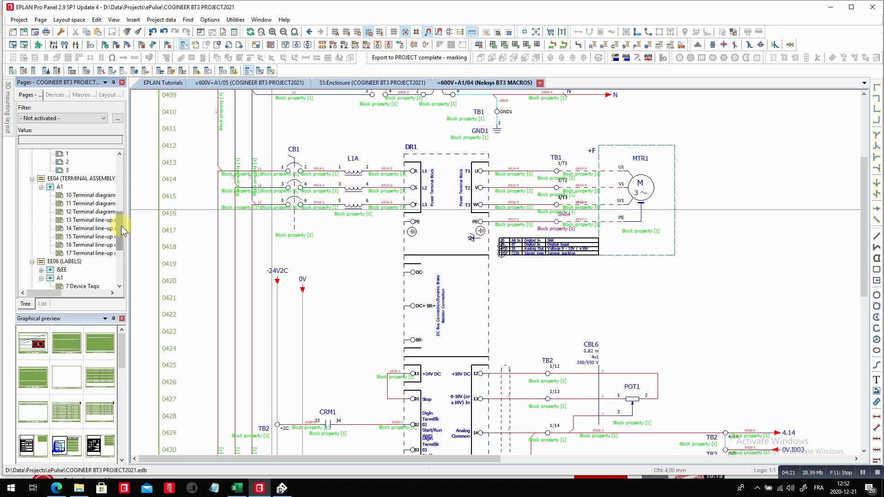
scroll(123, 229, down, 4)
click(89, 262)
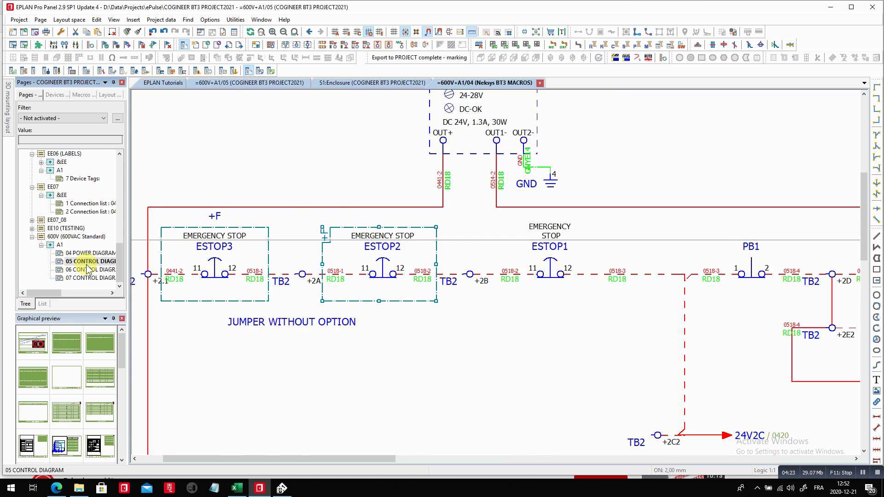
scroll(322, 197, down, 2)
scroll(413, 231, up, 2)
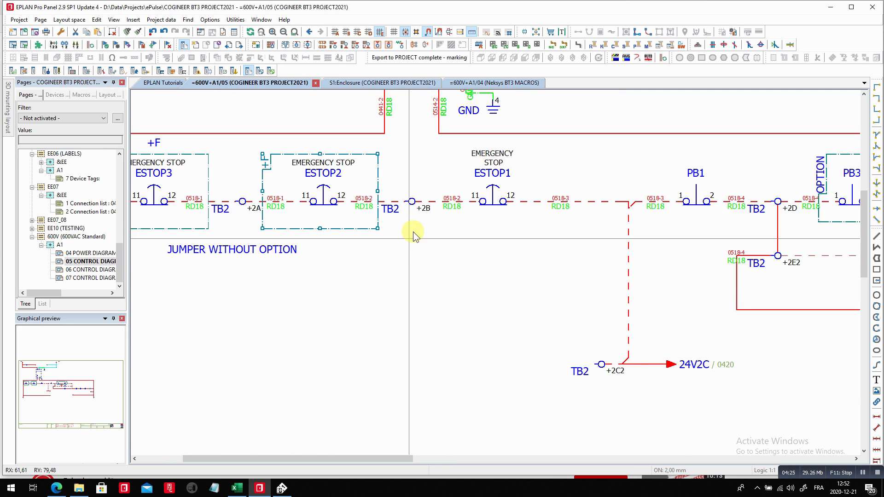
click(411, 201)
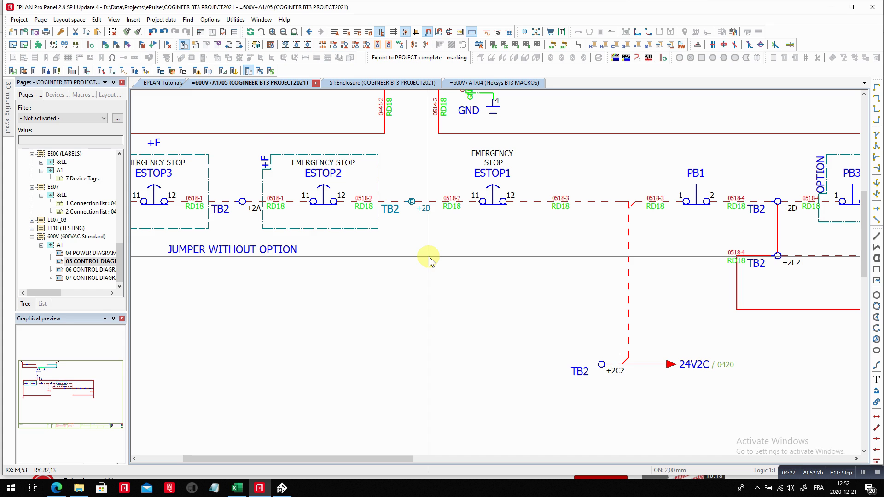
Run a project check with the Default settings.
click(161, 19)
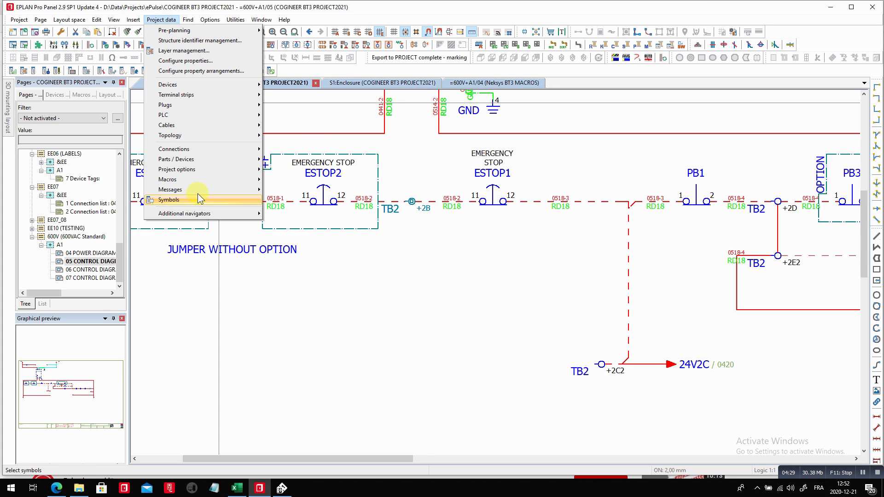
mouse_move(200, 191)
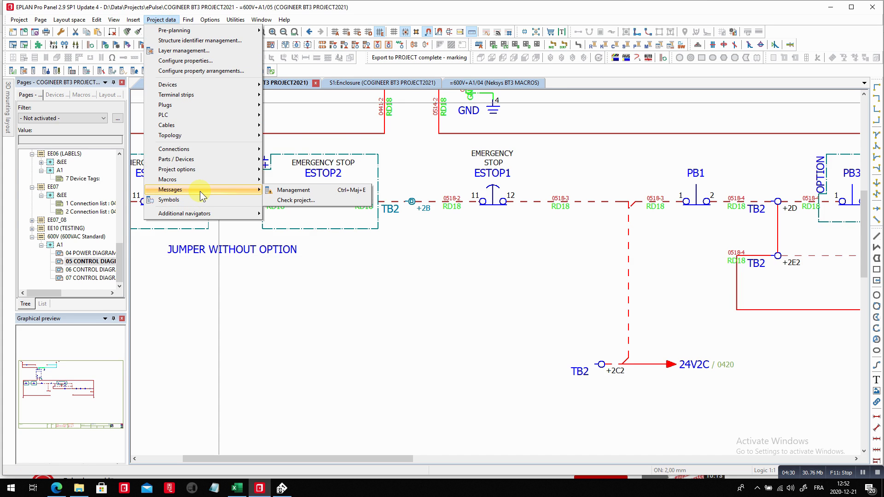
click(299, 201)
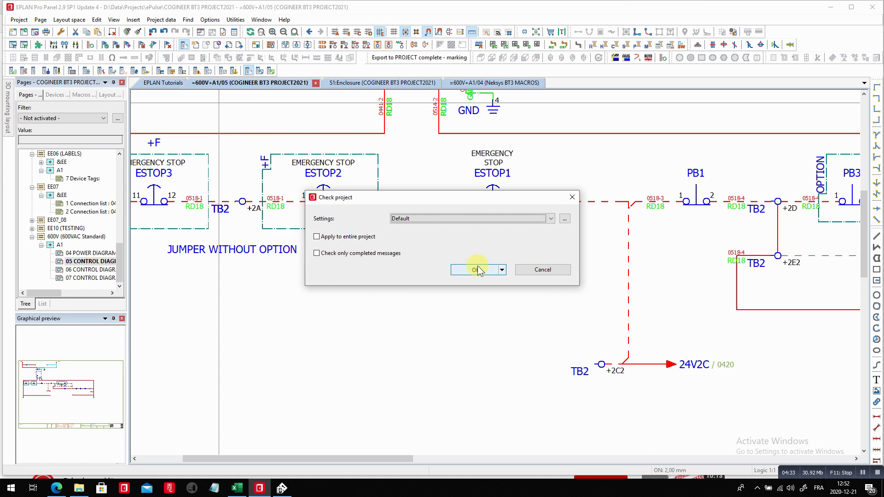
click(478, 271)
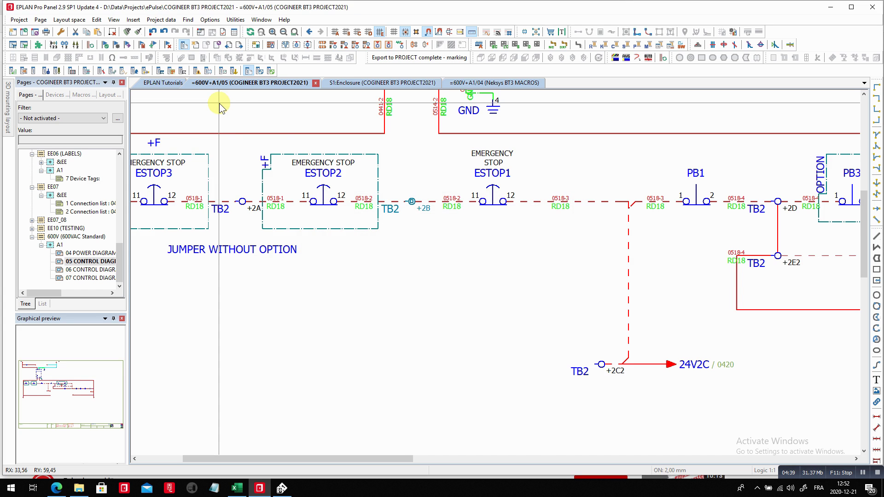
Open Message management from Project data > Messages.
click(161, 20)
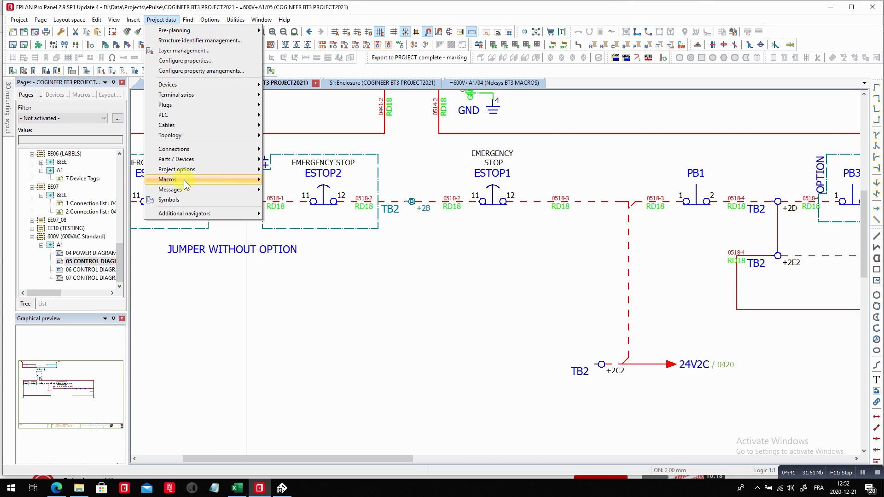
mouse_move(260, 186)
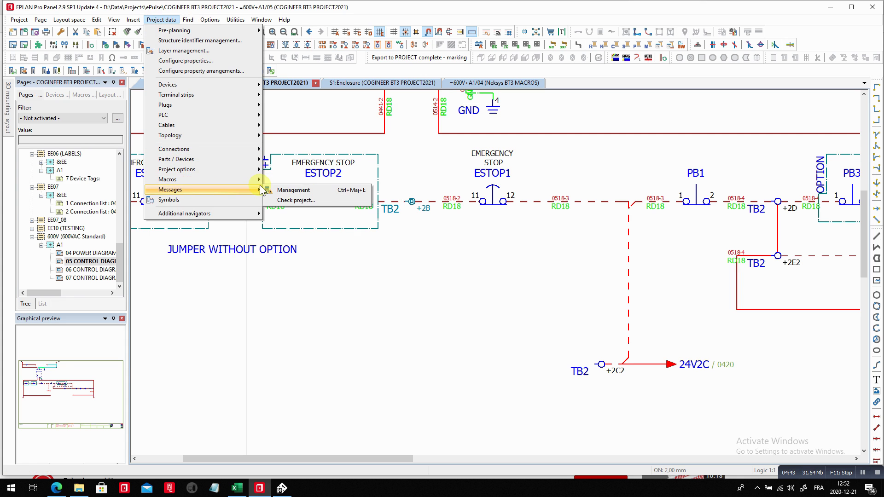
click(305, 190)
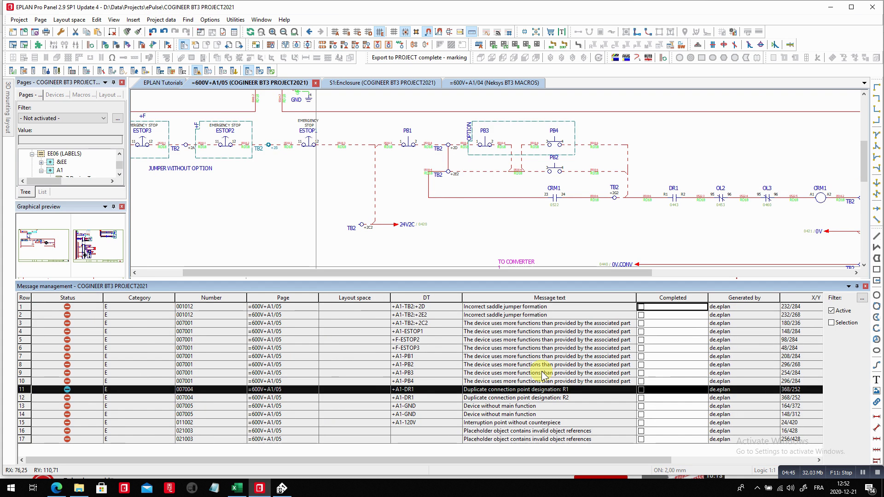
Go from the row-8 PB2 message to its pushbutton on the schematic and open its properties.
scroll(529, 373, right, 3)
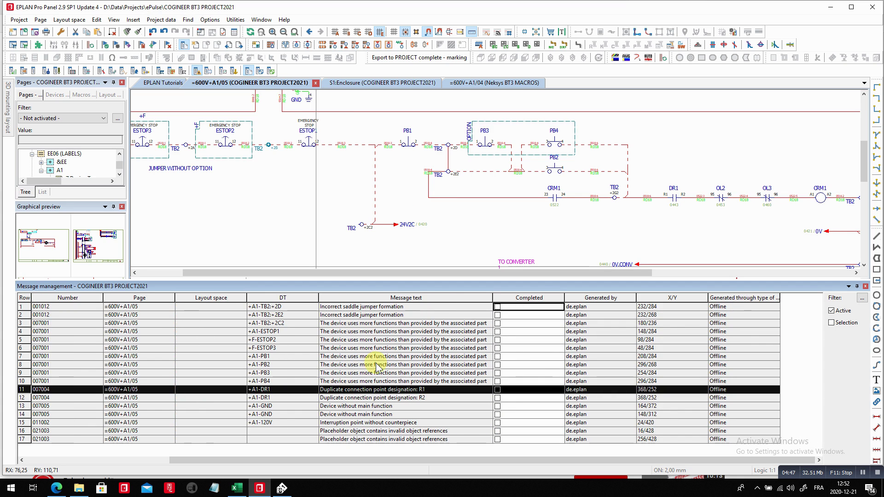
click(344, 361)
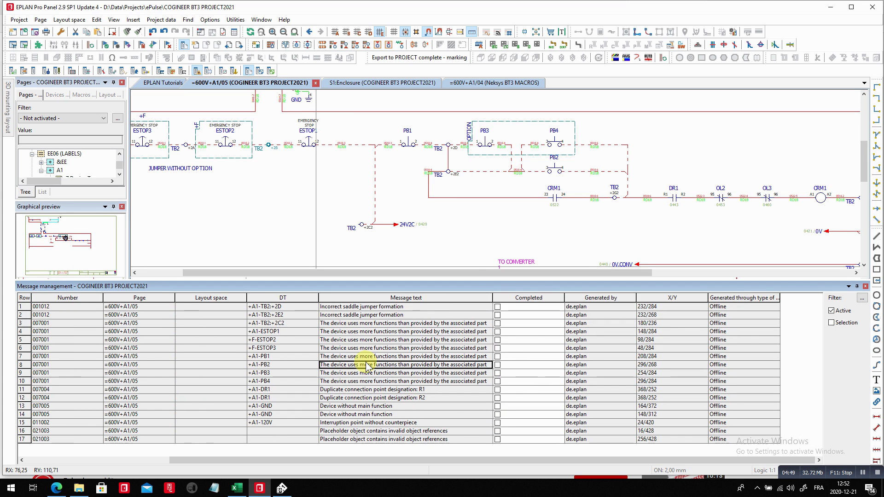
right_click(366, 364)
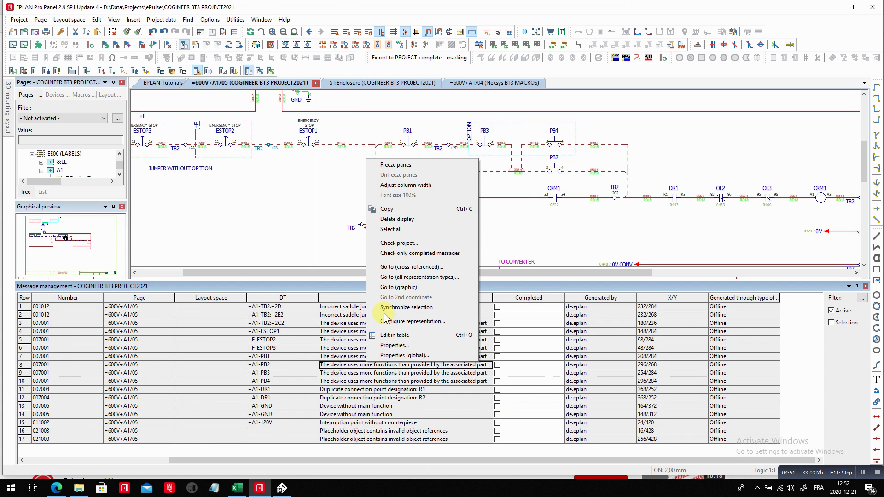
click(398, 287)
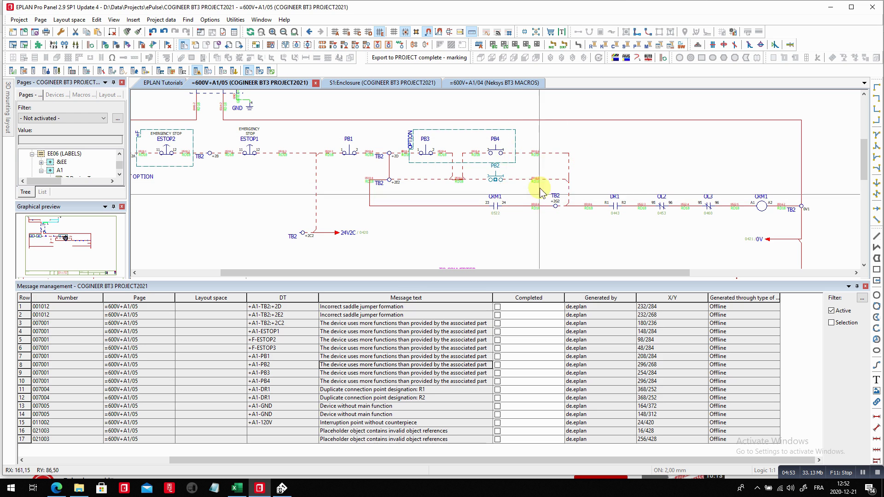
double_click(496, 175)
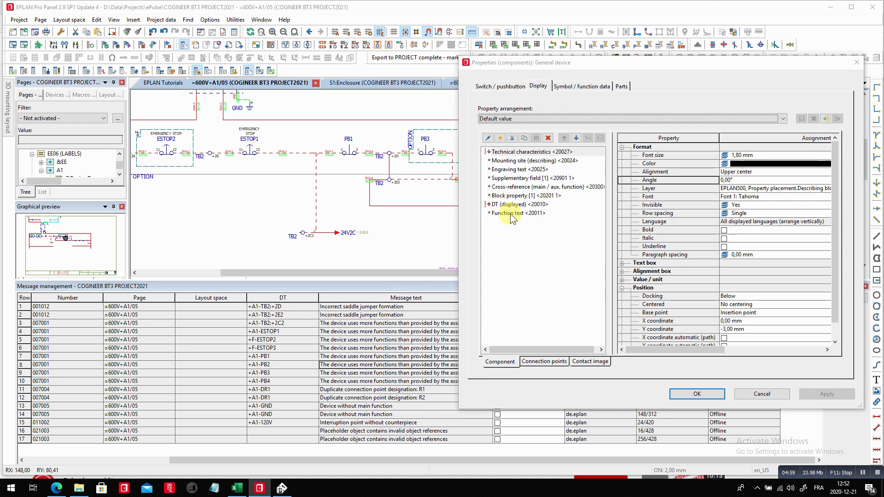
Add the Message text <20185> property to PB2.
click(489, 90)
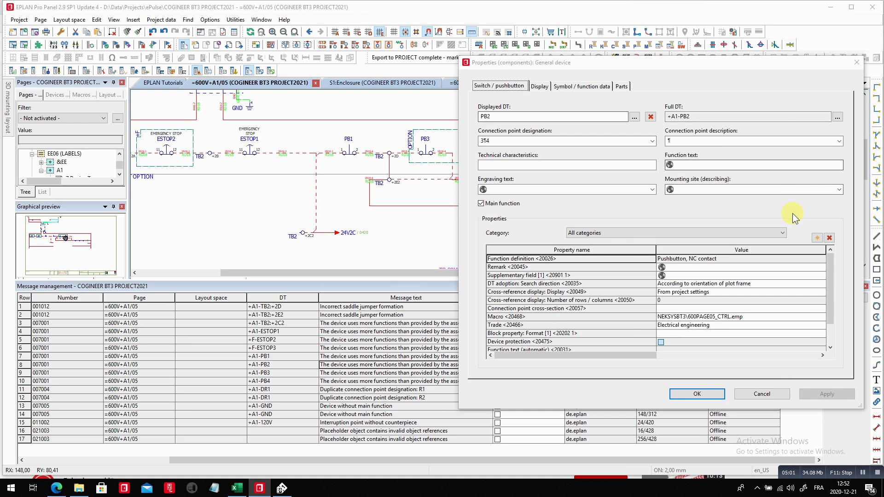
click(816, 238)
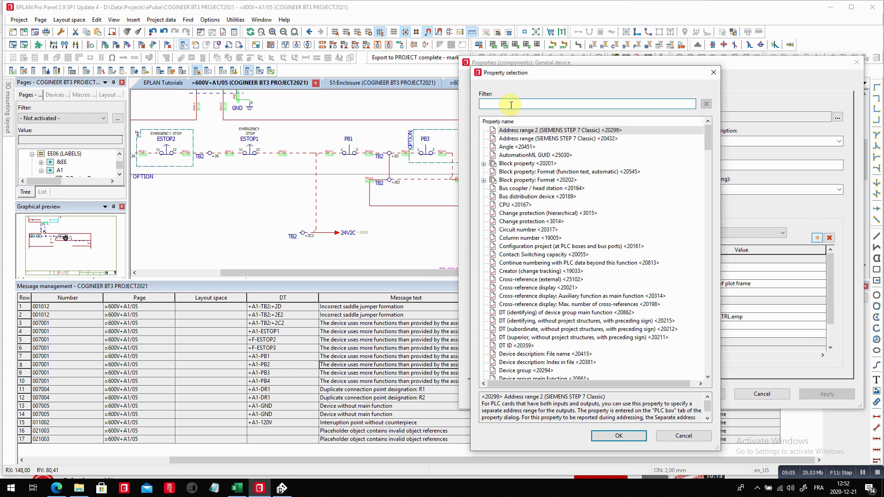
text(text)
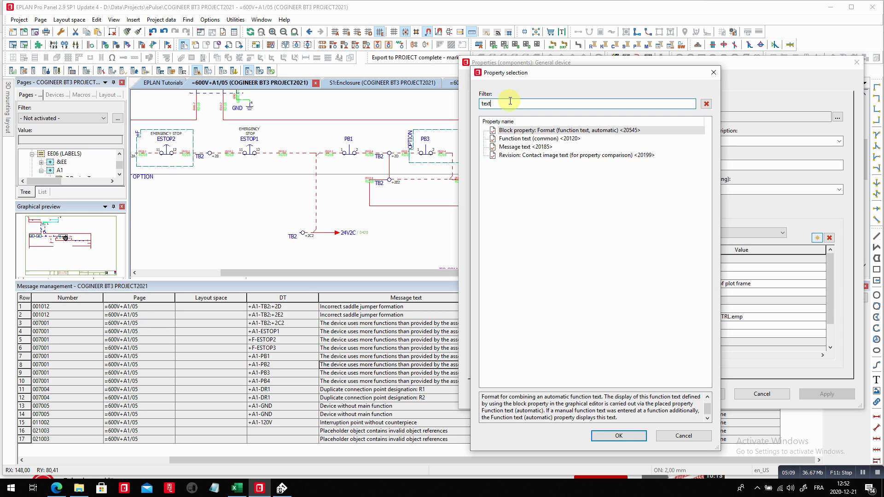
click(527, 147)
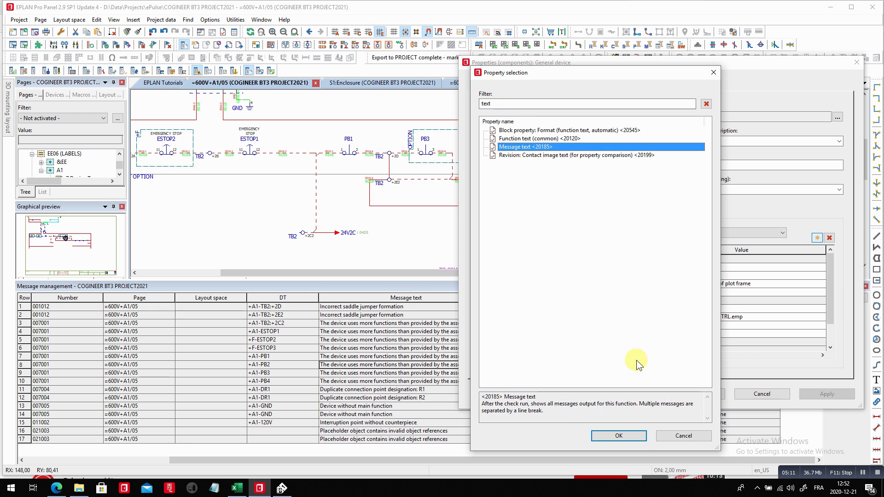
click(629, 441)
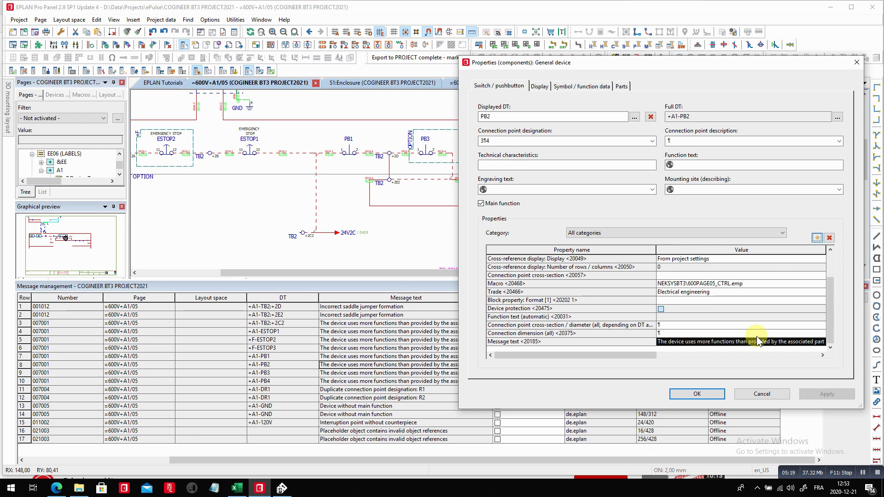
Show Message text on PB2's Display tab with Invisible set to No, and confirm.
click(538, 87)
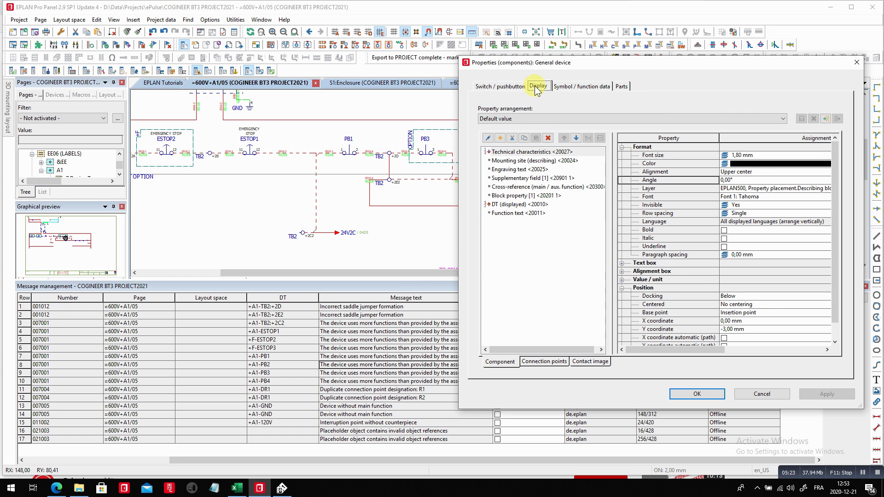
double_click(507, 171)
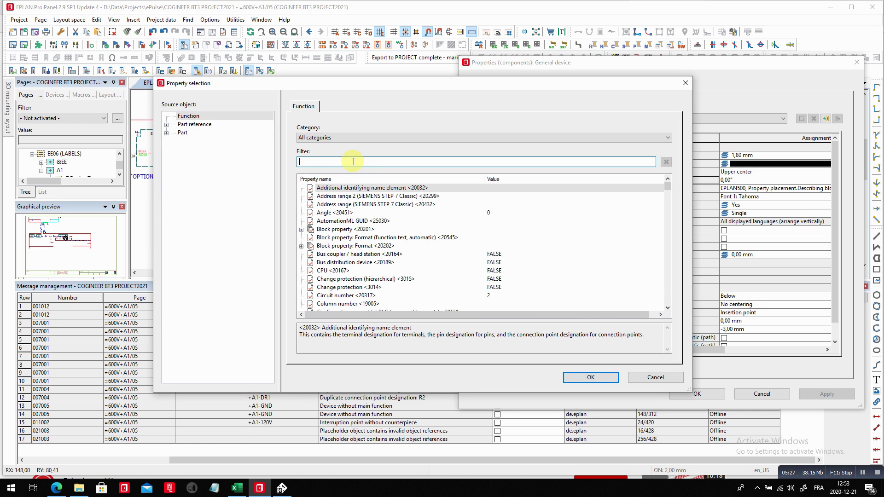
text(text)
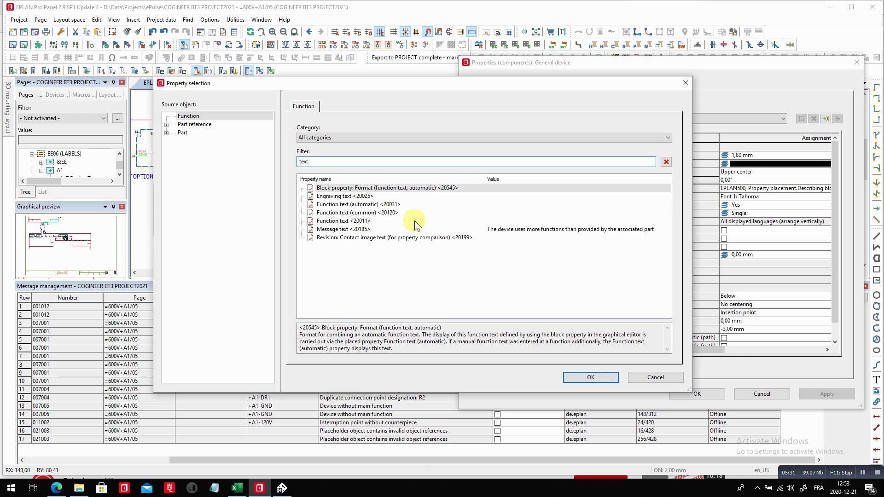
click(353, 230)
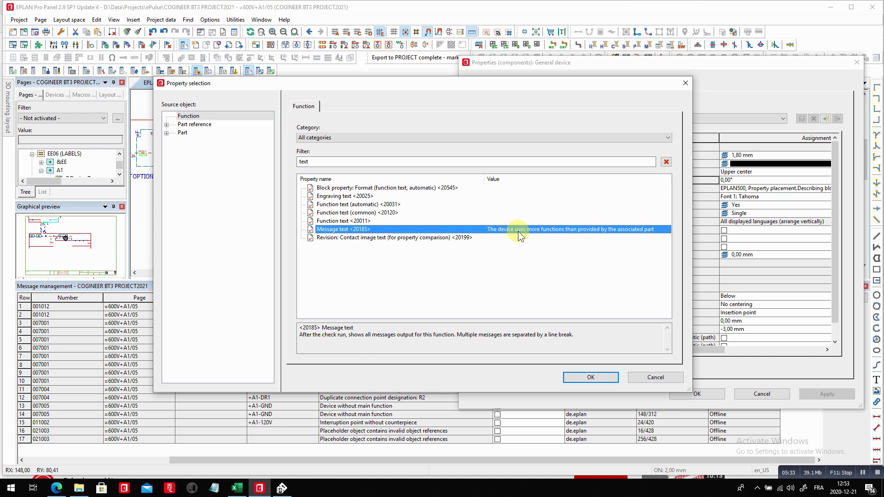
click(588, 377)
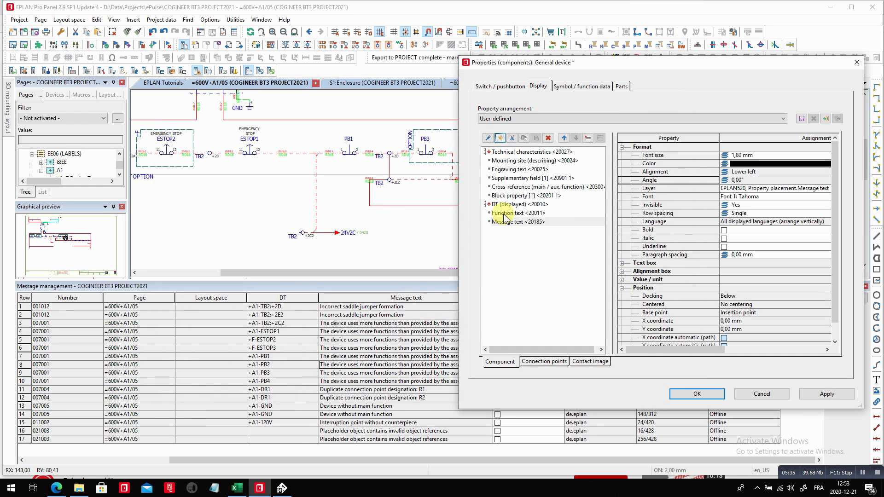
click(810, 223)
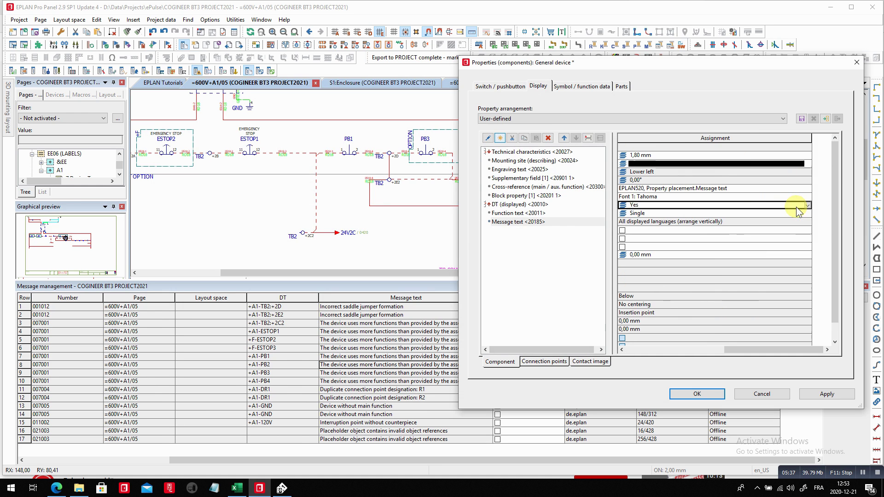
click(644, 206)
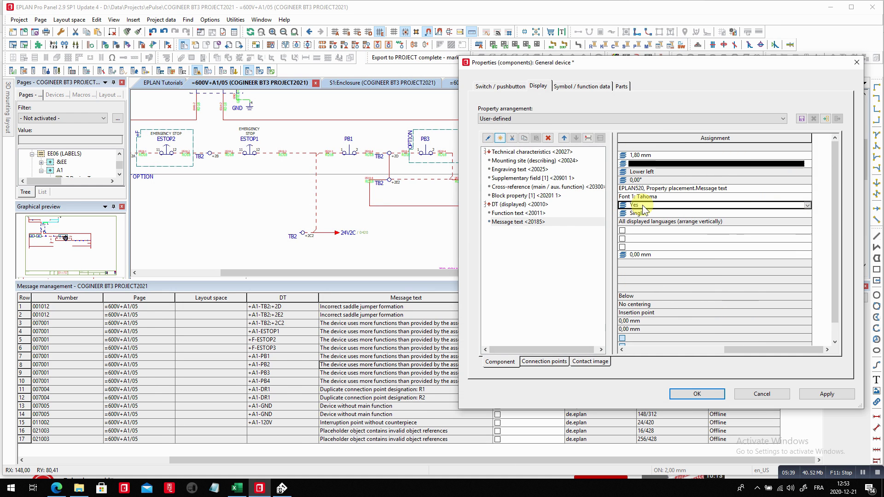
click(691, 395)
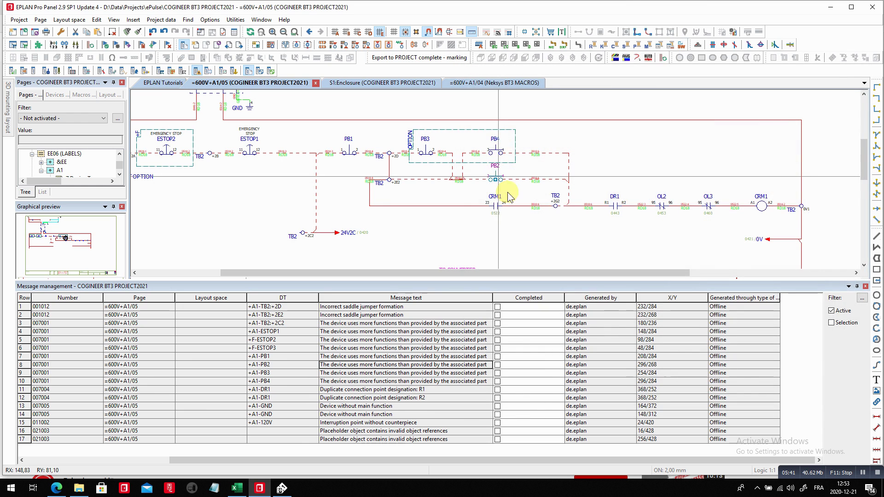
Deselect PB2, zoom in on the PB2/PB4 area, and select PB2's row-8 message.
click(423, 197)
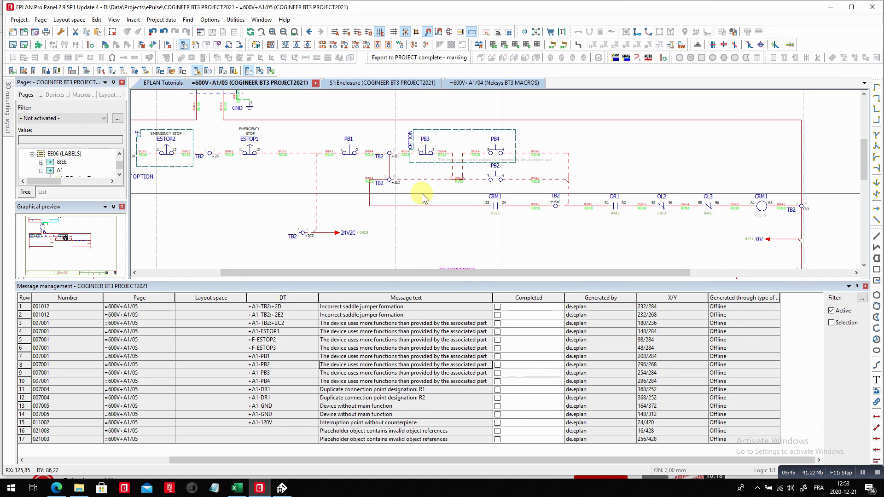
scroll(424, 197, up, 3)
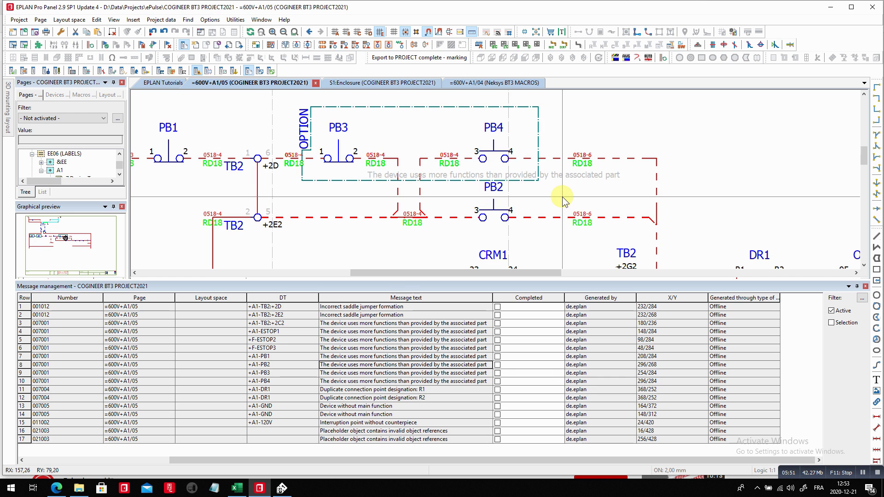
click(382, 365)
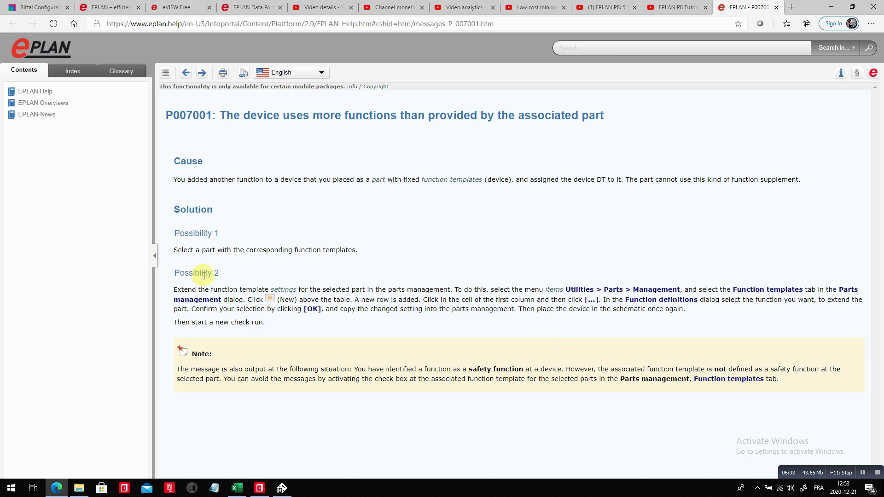
Highlight Possibility 1 and Possibility 2 on the P007001 help page, then return to EPLAN.
drag(171, 233, 217, 235)
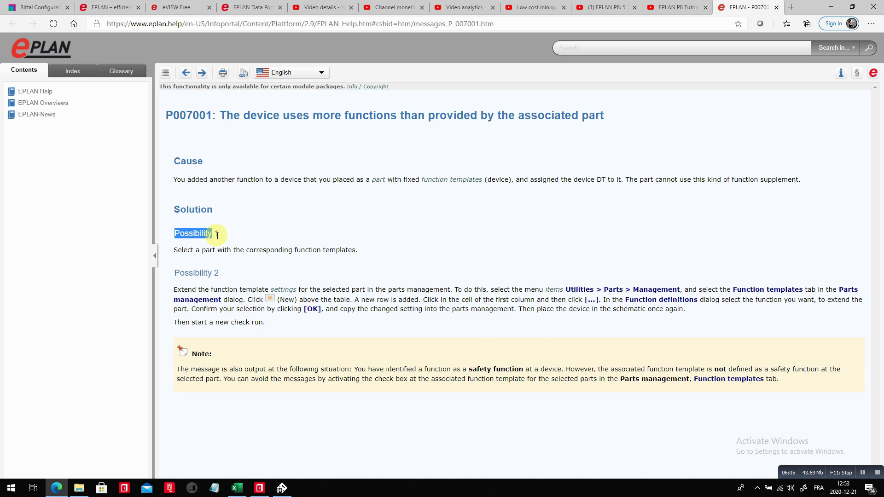
drag(173, 273, 234, 276)
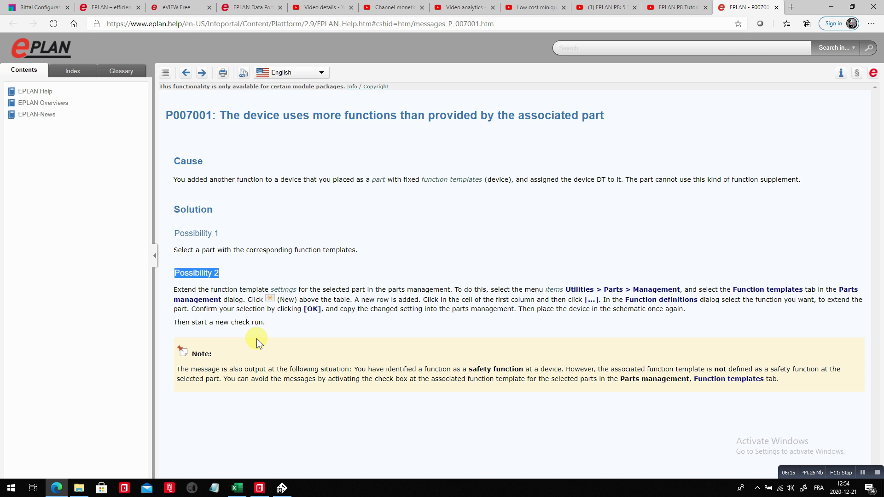
key(alt+Tab)
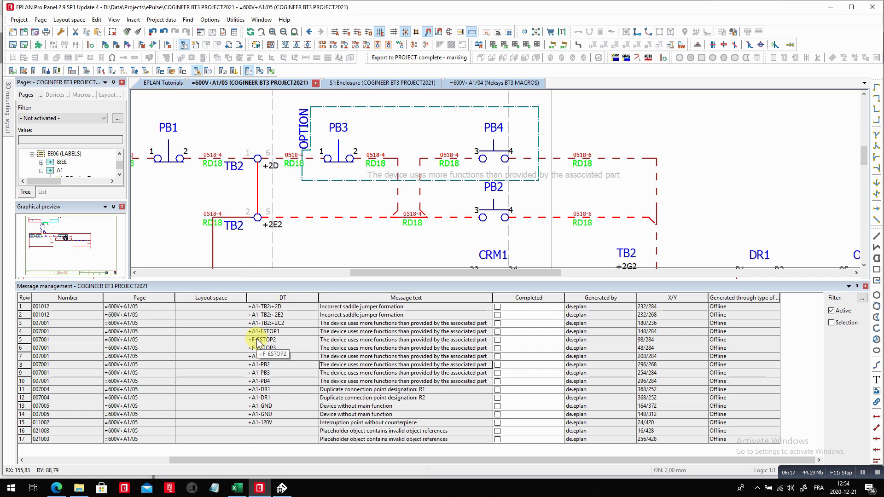
Close Message management, view the CBL_KBL&EE cable diagram fully, then open 04 POWER DIAGRAM.
click(866, 286)
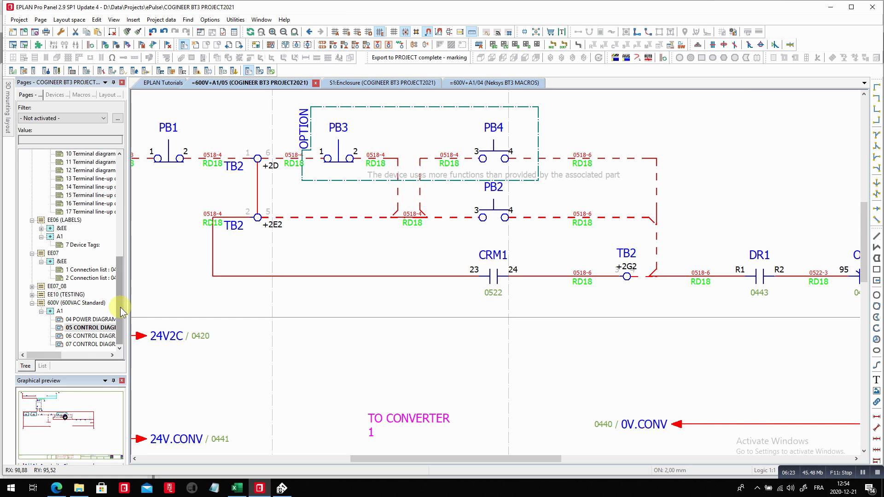
double_click(66, 294)
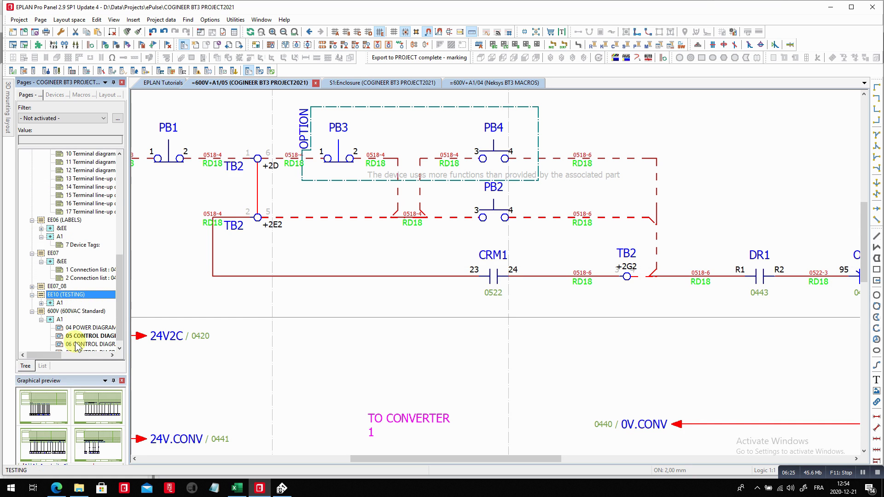
double_click(60, 285)
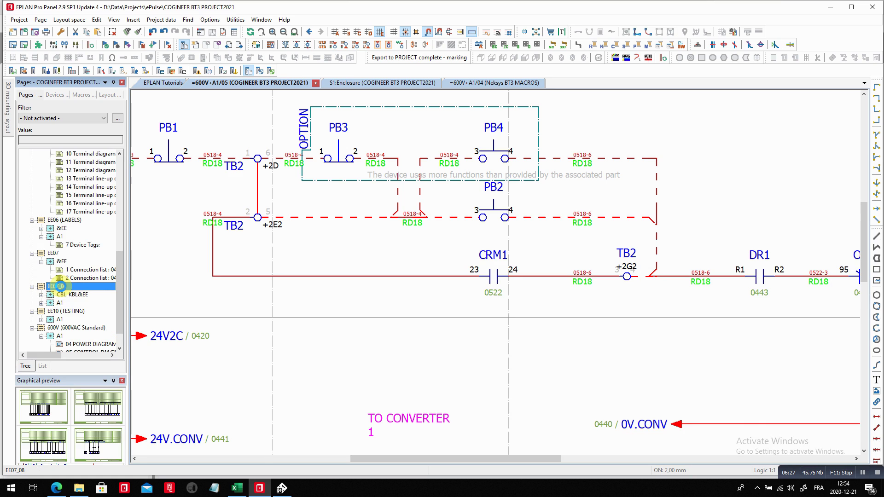
click(76, 295)
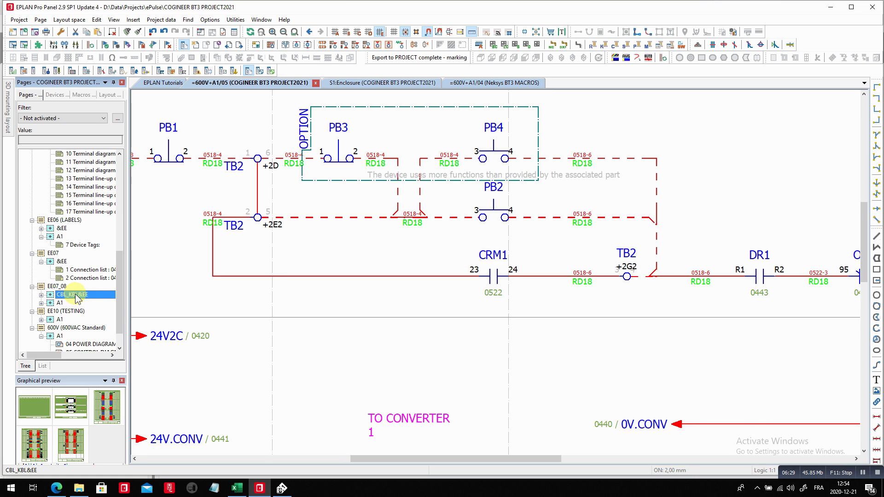
click(96, 433)
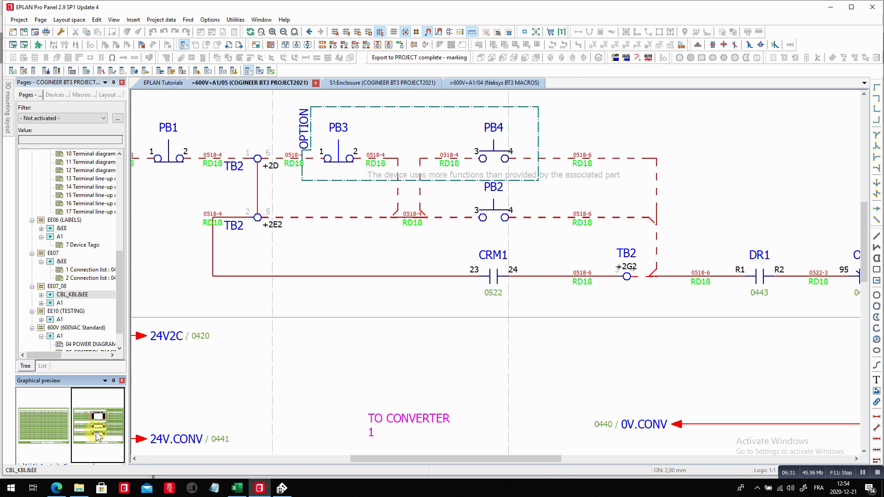
double_click(96, 432)
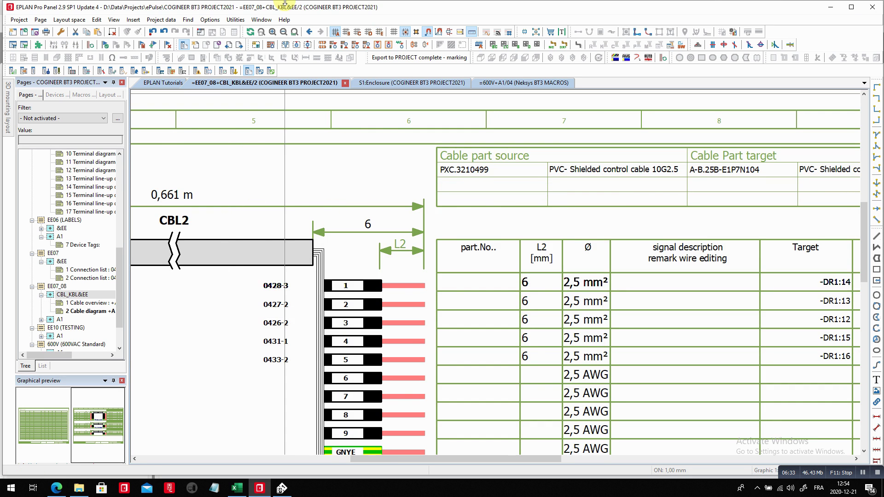
click(294, 31)
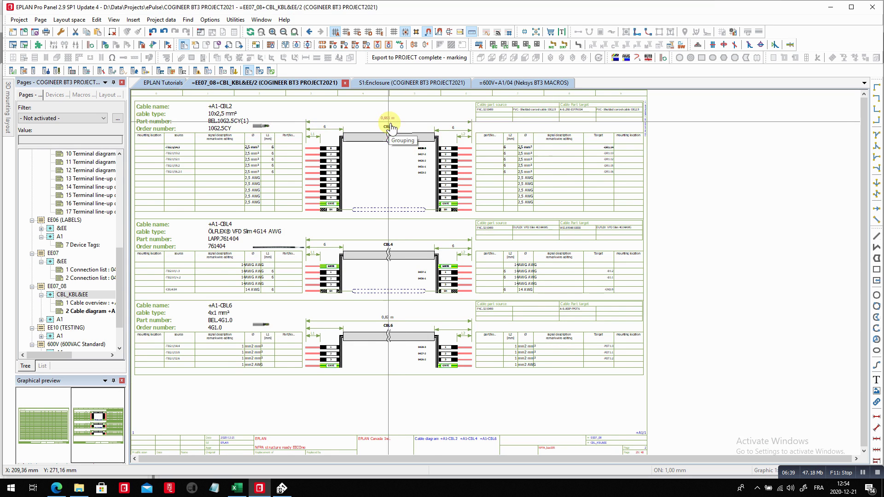
double_click(423, 152)
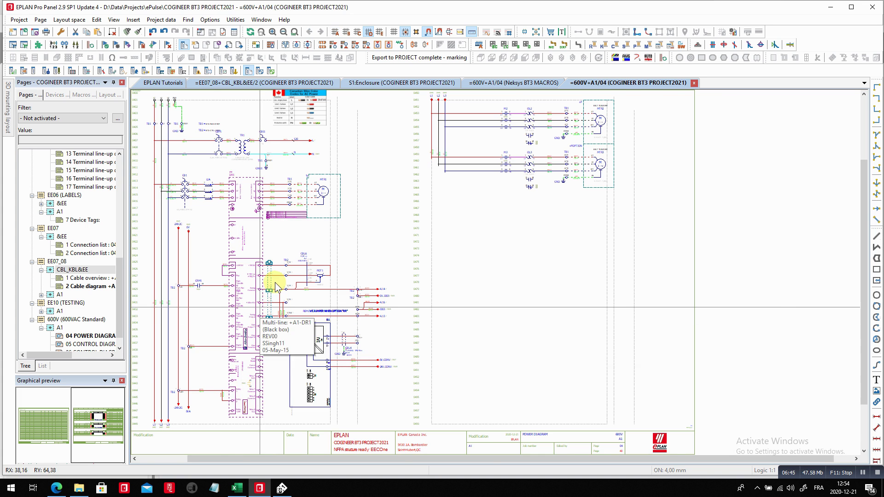
Open cable CBL2's general shield properties and narrow the Value column.
scroll(267, 294, up, 2)
scroll(273, 290, up, 3)
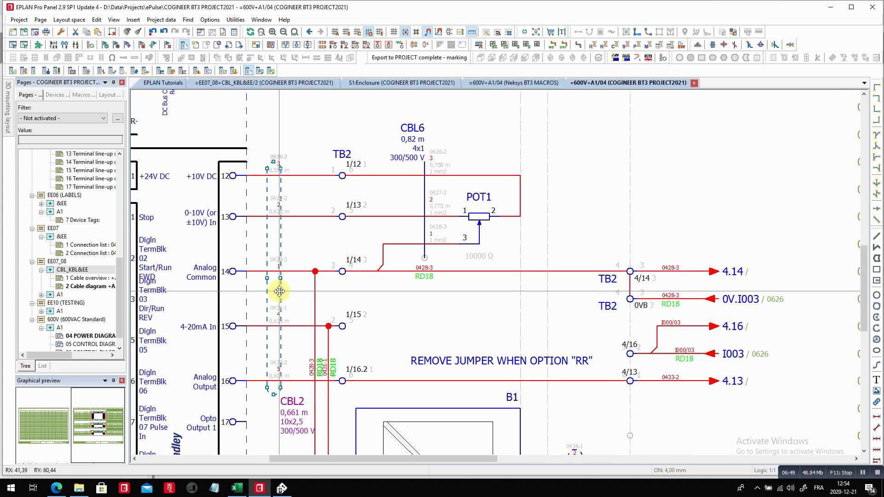
click(280, 291)
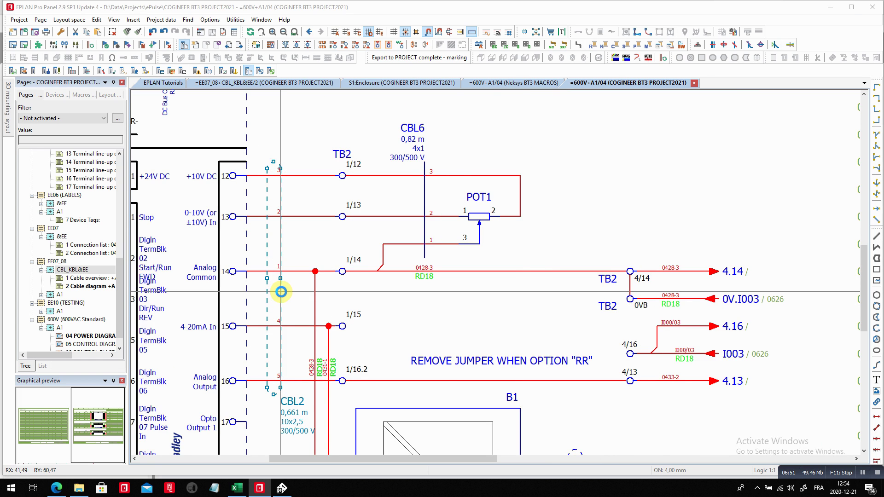
double_click(280, 291)
click(482, 86)
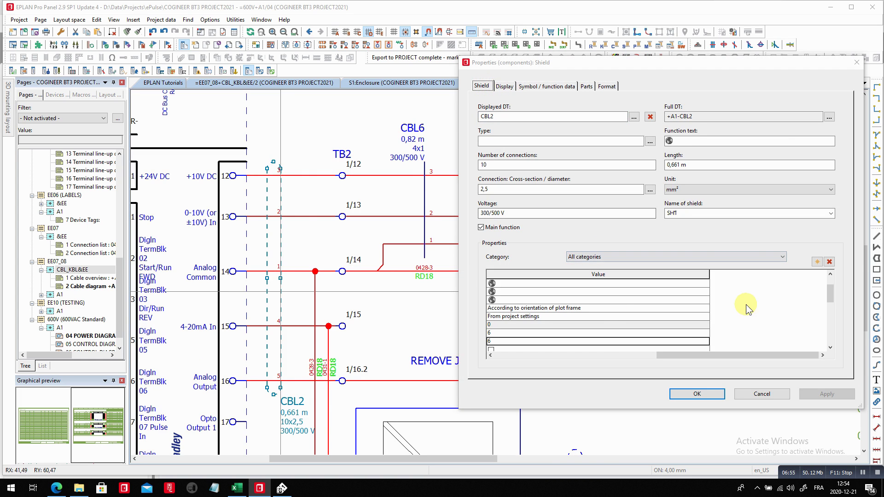
drag(710, 275, 625, 279)
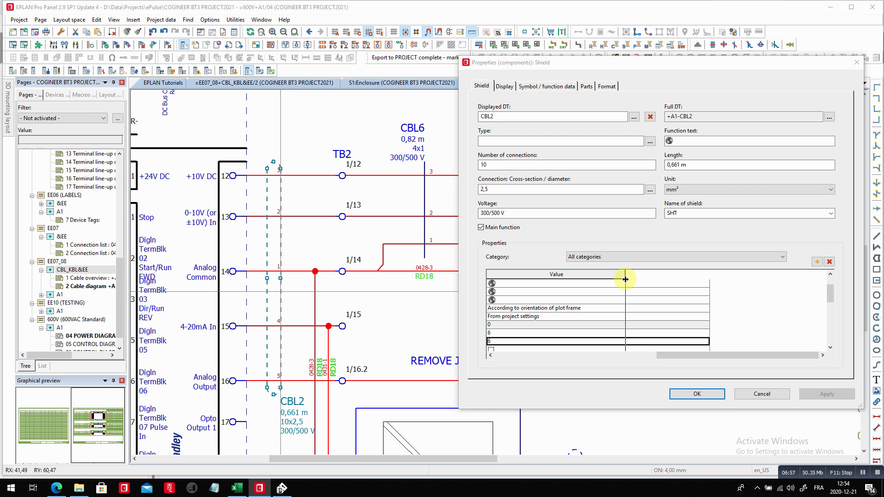
Tick then untick 'No output to cable diagram <20085>' and close with OK.
click(584, 356)
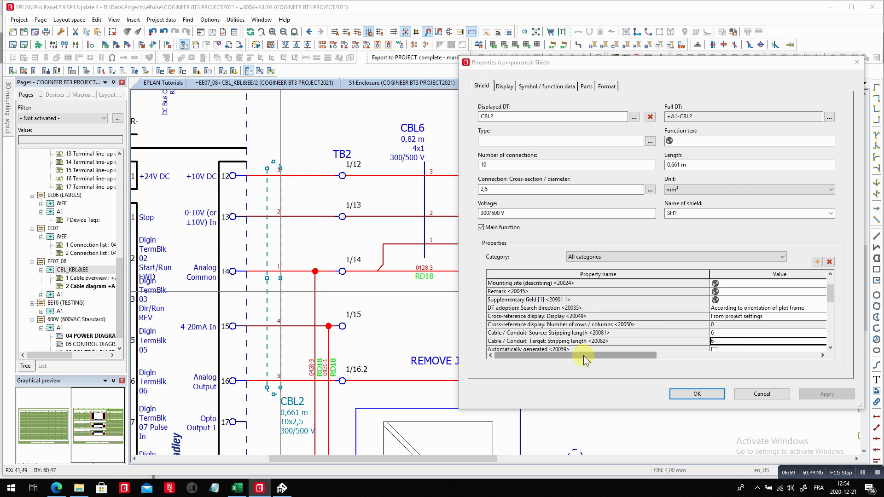
scroll(603, 341, down, 3)
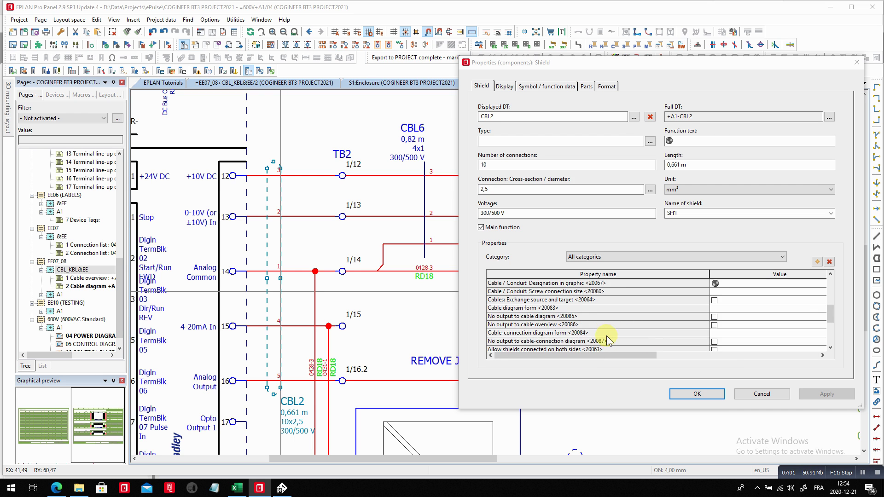
click(559, 316)
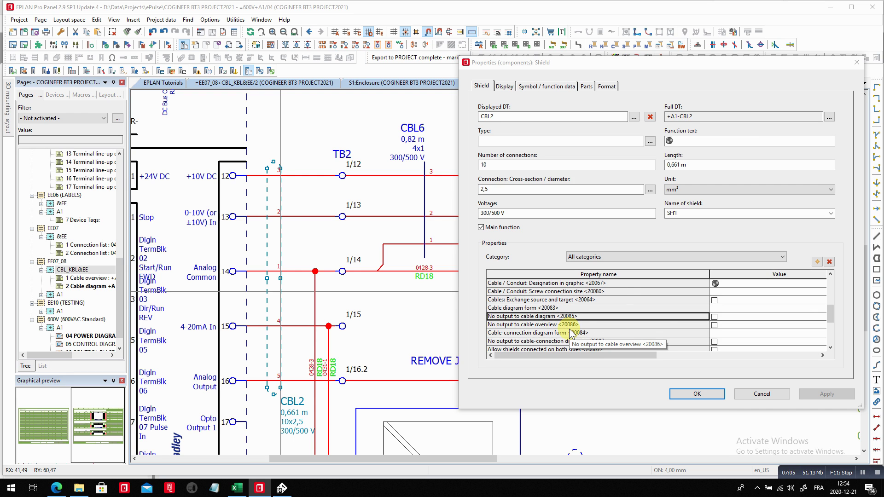
click(714, 317)
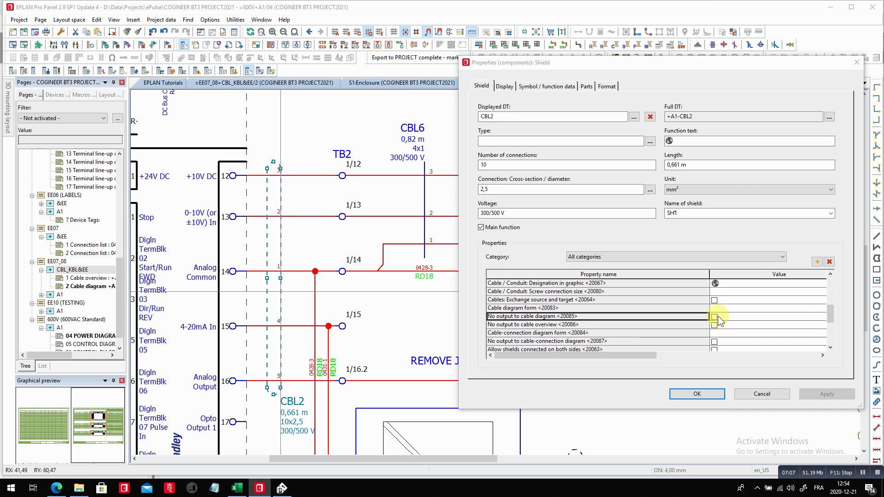
click(714, 317)
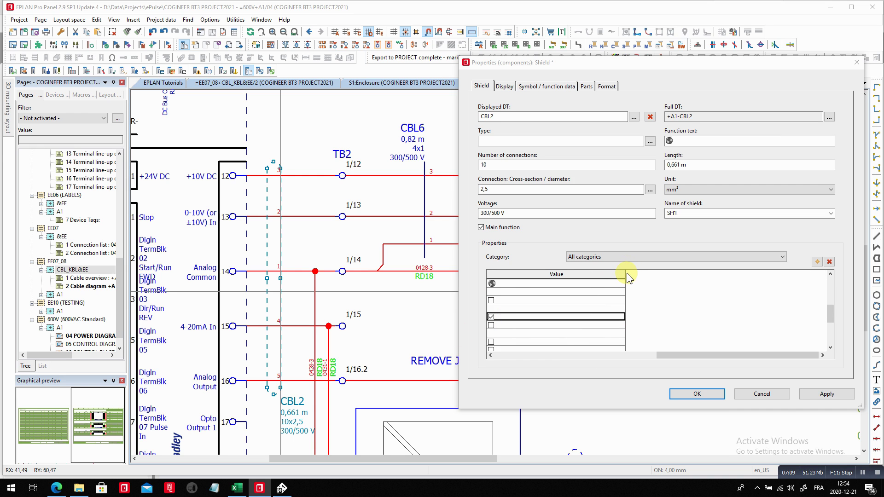
drag(625, 274, 560, 275)
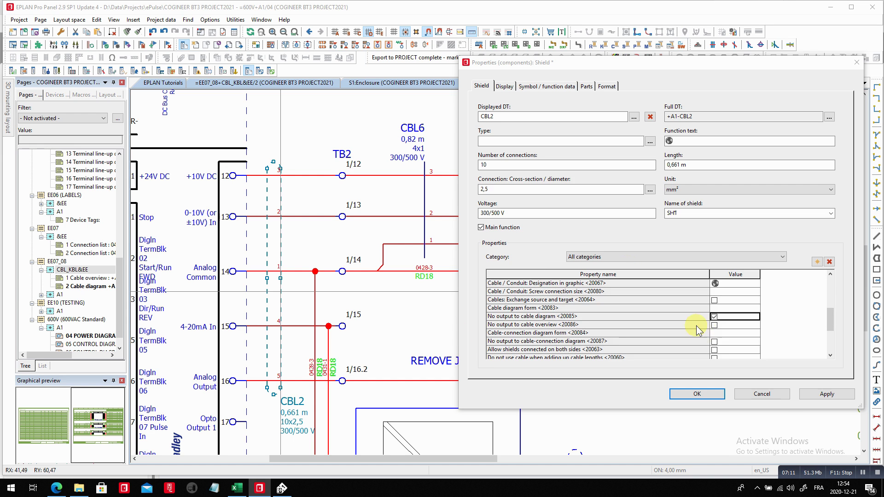
click(714, 317)
click(577, 324)
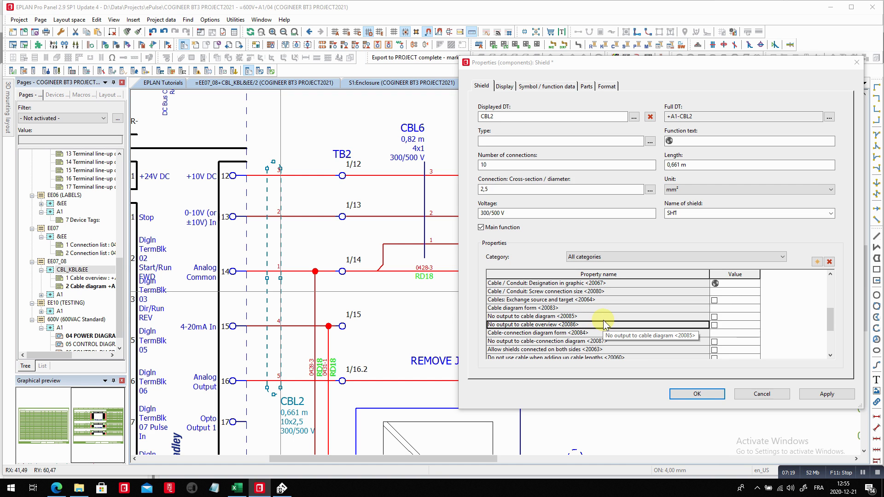
click(697, 394)
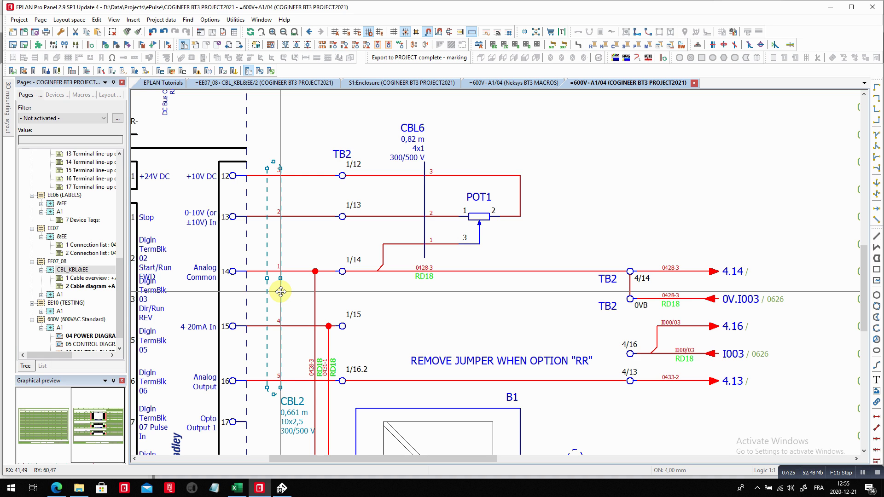
Open the terminal strips navigator synchronized to TB2 terminal 1/12 and select TB2's strip definition.
click(342, 175)
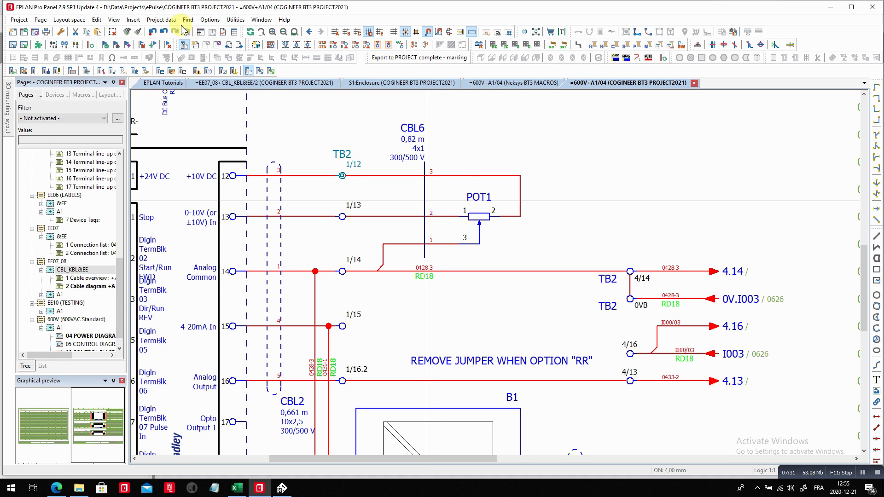
click(162, 20)
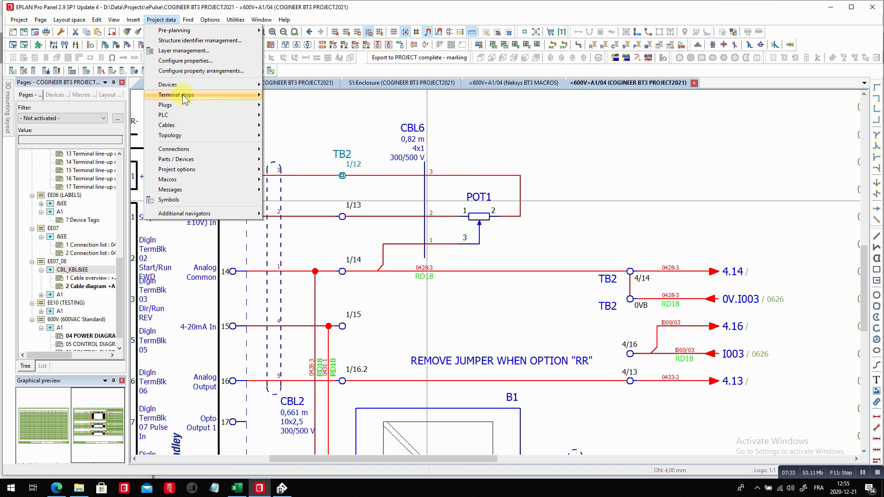
mouse_move(180, 94)
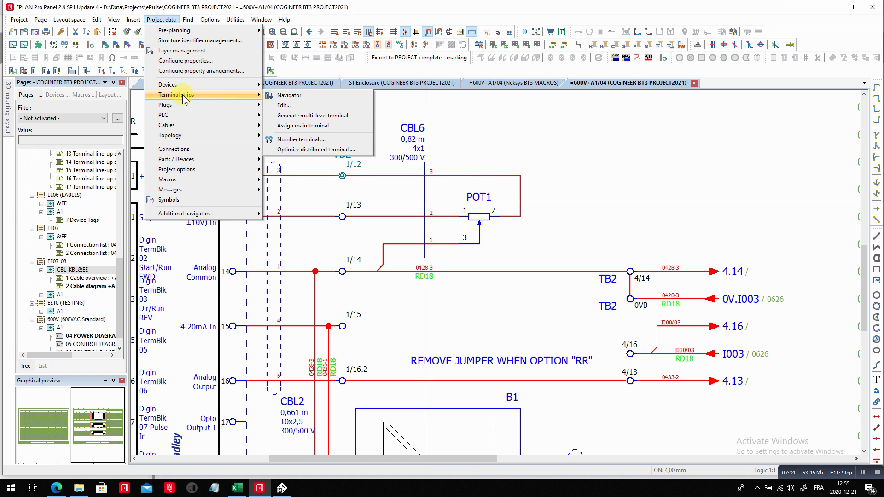
click(288, 96)
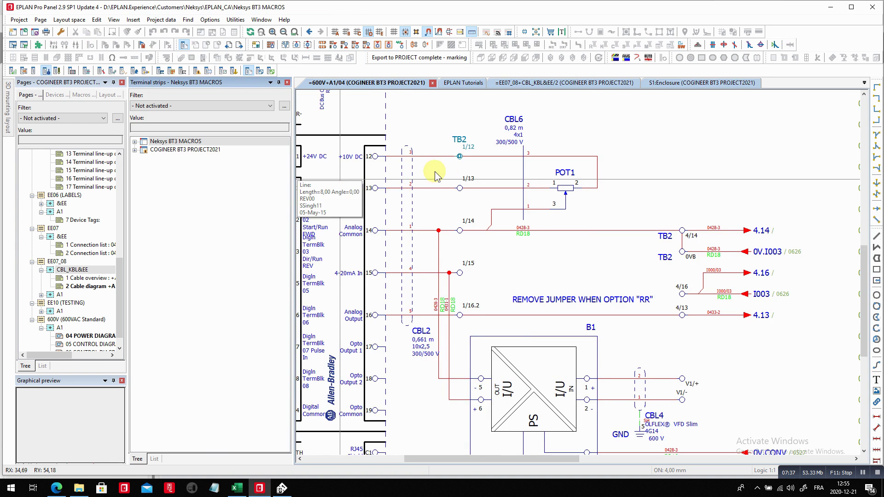
right_click(460, 143)
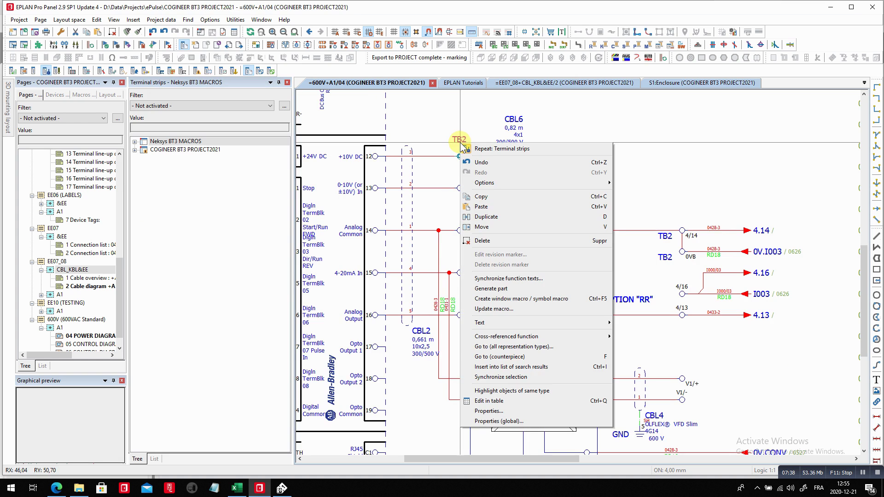
click(519, 378)
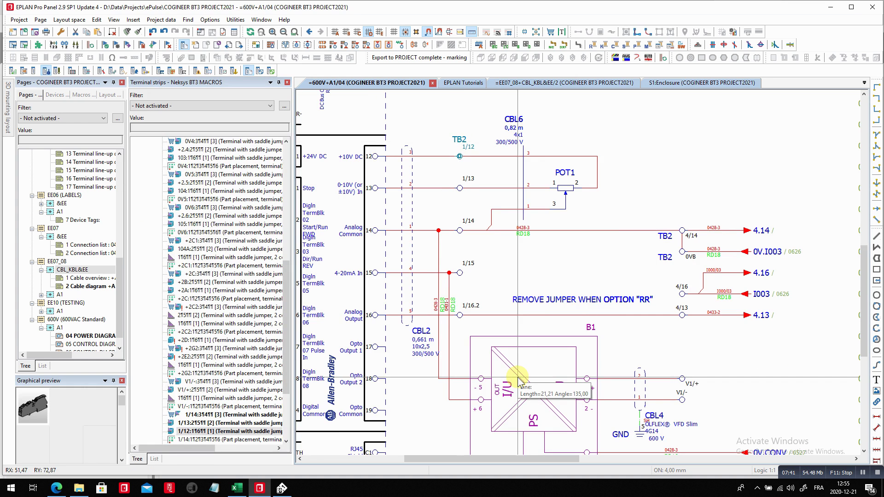
drag(286, 290, 227, 179)
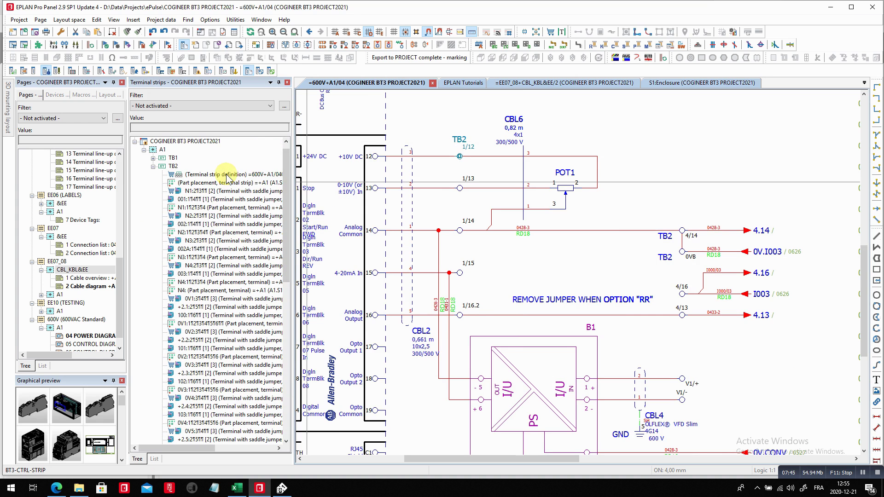
click(227, 175)
click(226, 174)
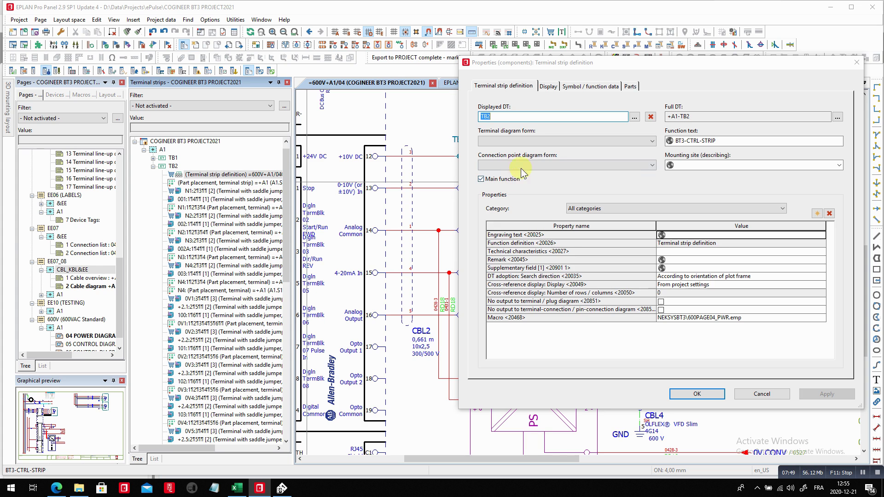
click(529, 141)
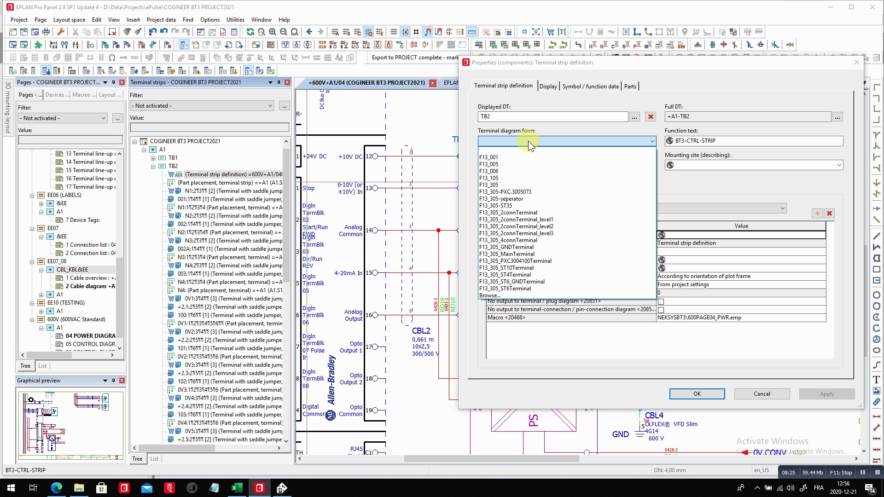
click(656, 66)
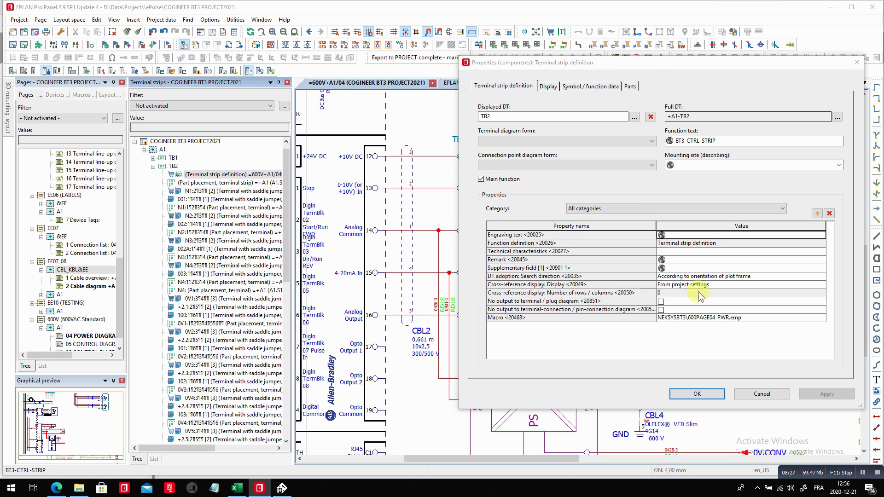
click(697, 394)
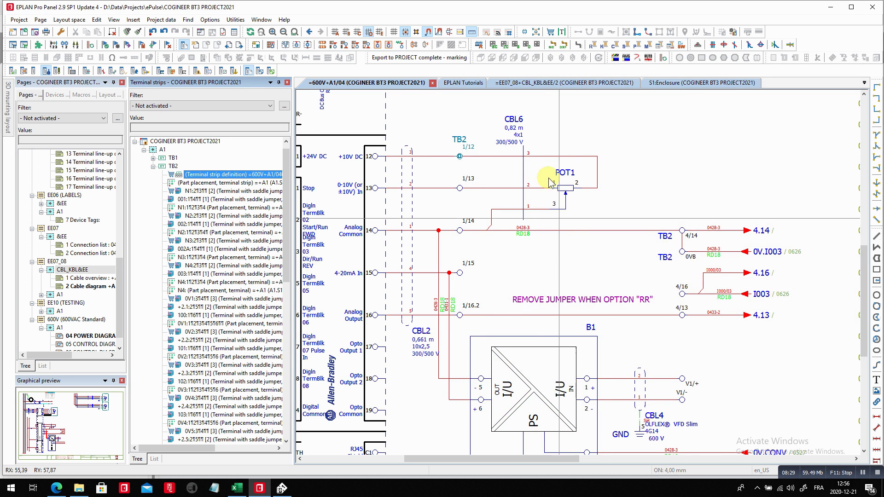
Fit the schematic page in view and close the terminal strips navigator.
scroll(419, 221, down, 4)
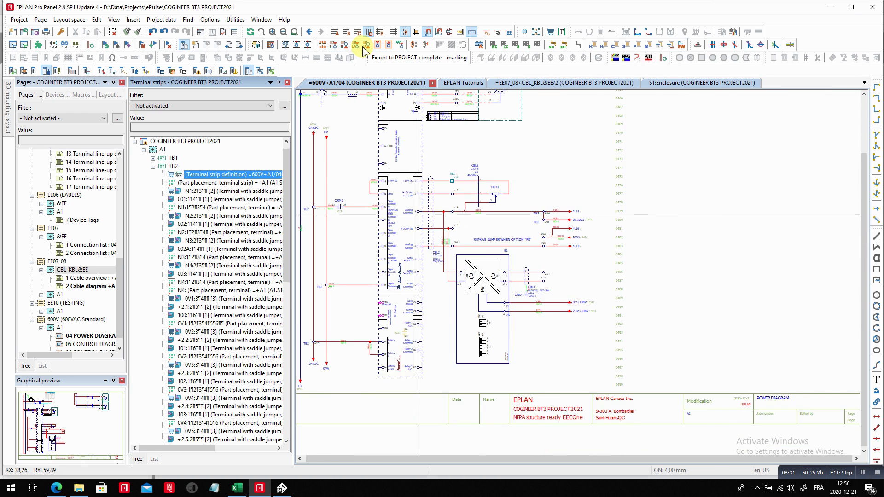
click(294, 32)
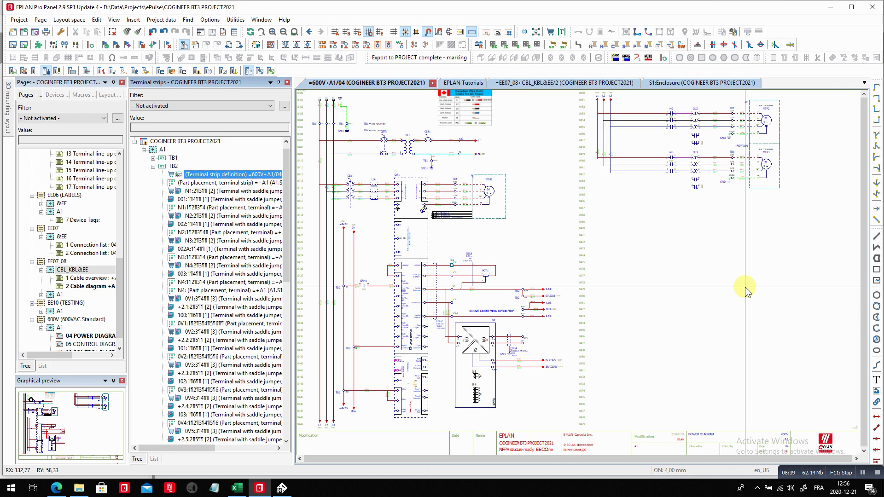
click(287, 82)
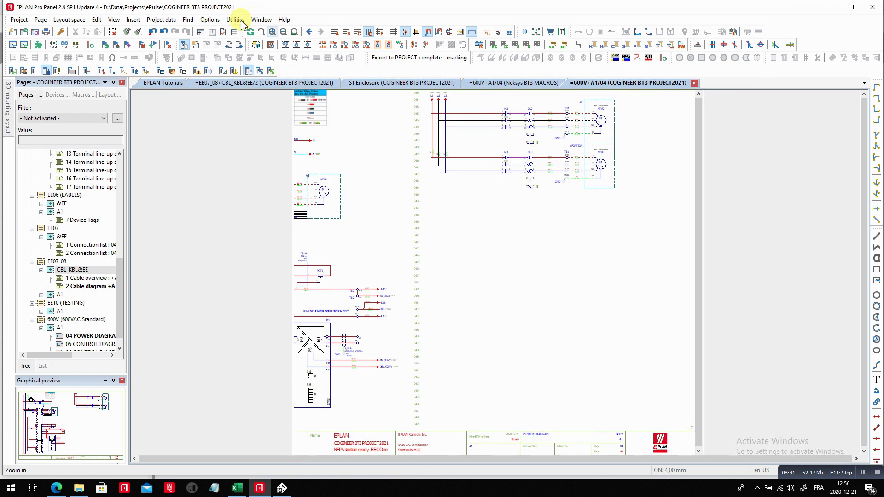
Start Reports > Generate for project COGINEER BT3 PROJECT2021.
click(236, 20)
mouse_move(251, 31)
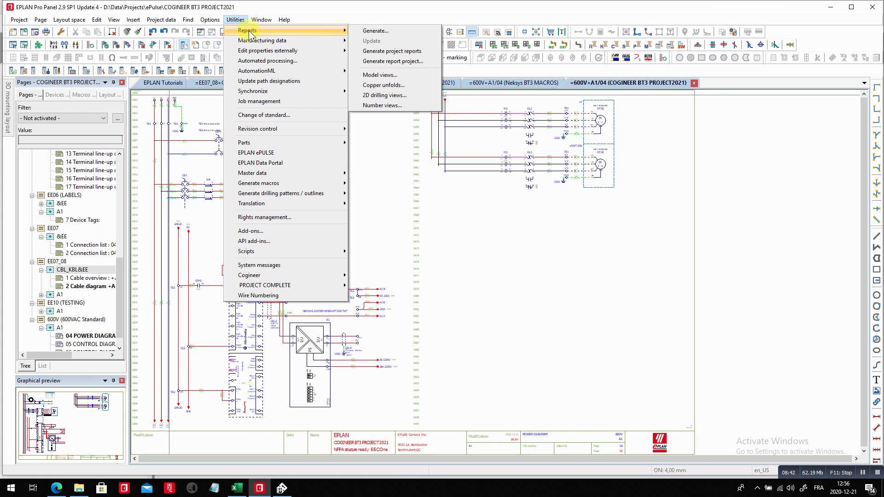
click(393, 30)
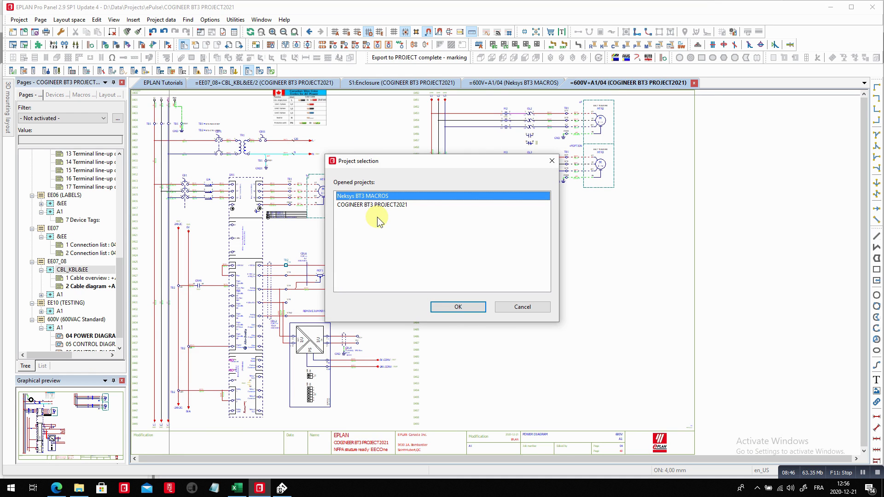
click(377, 218)
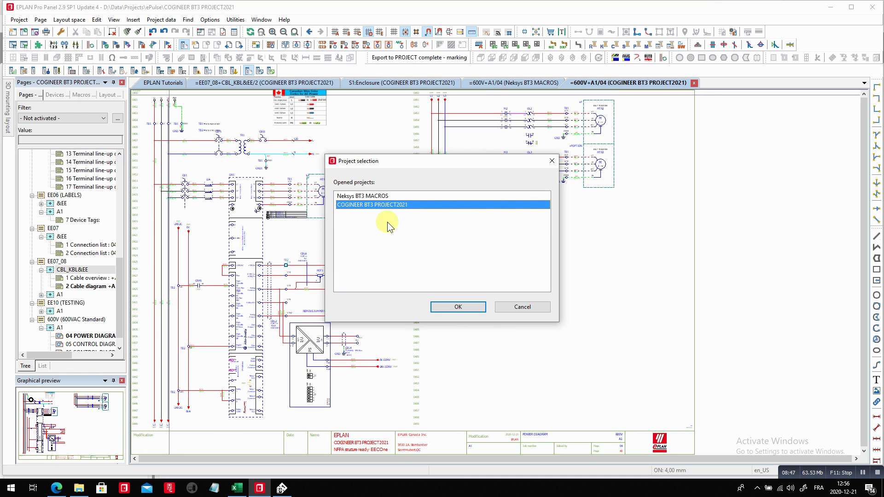
click(468, 307)
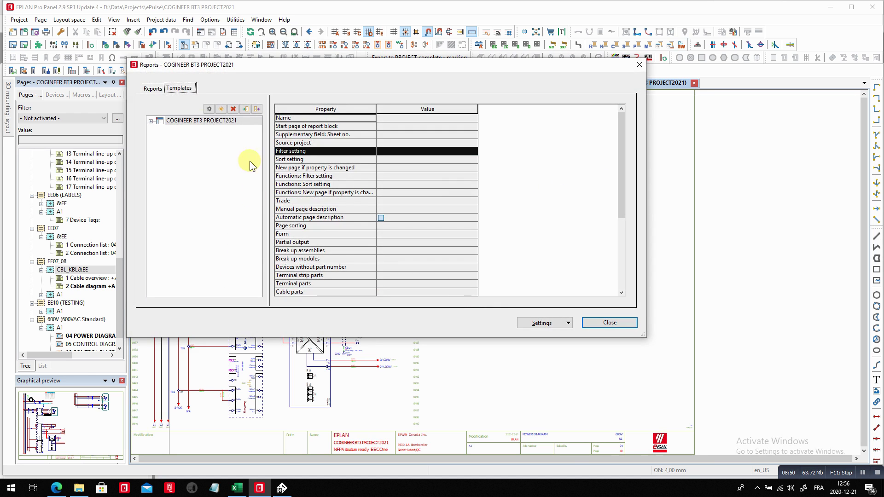
Add a Manual placement Terminal diagram report with manual strip selection enabled.
click(151, 89)
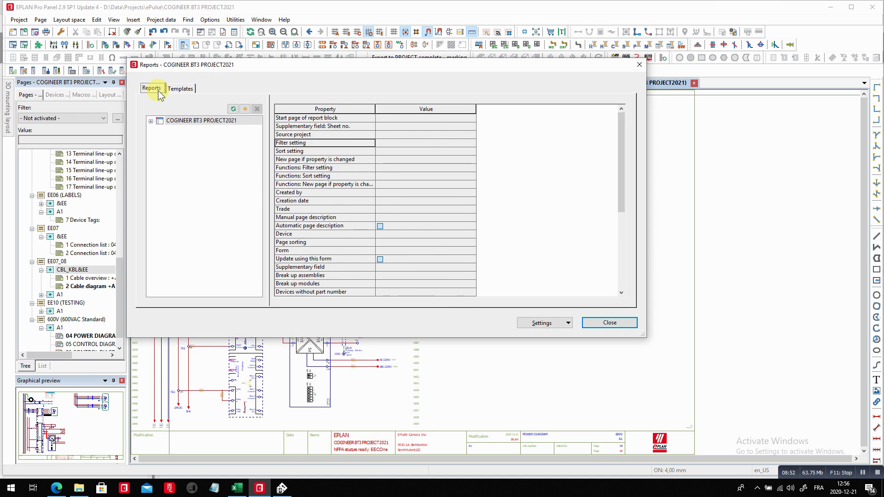
click(247, 110)
click(321, 140)
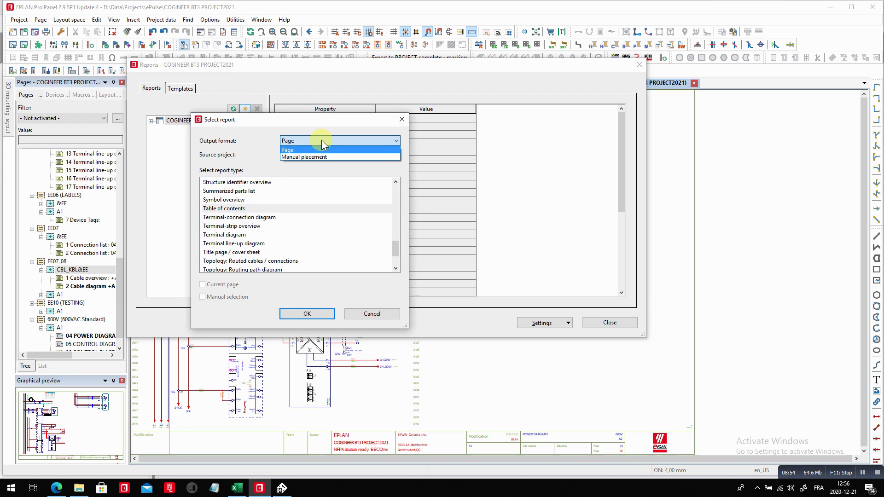
click(322, 158)
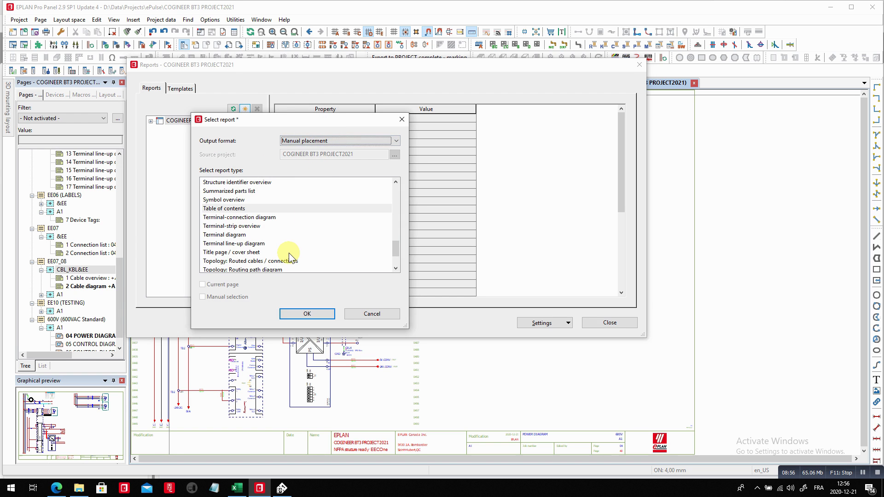
click(237, 235)
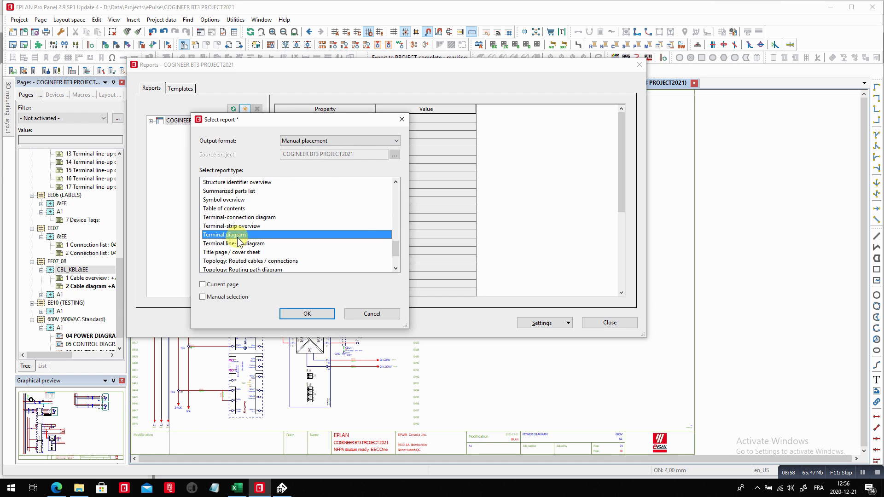
click(228, 297)
click(313, 315)
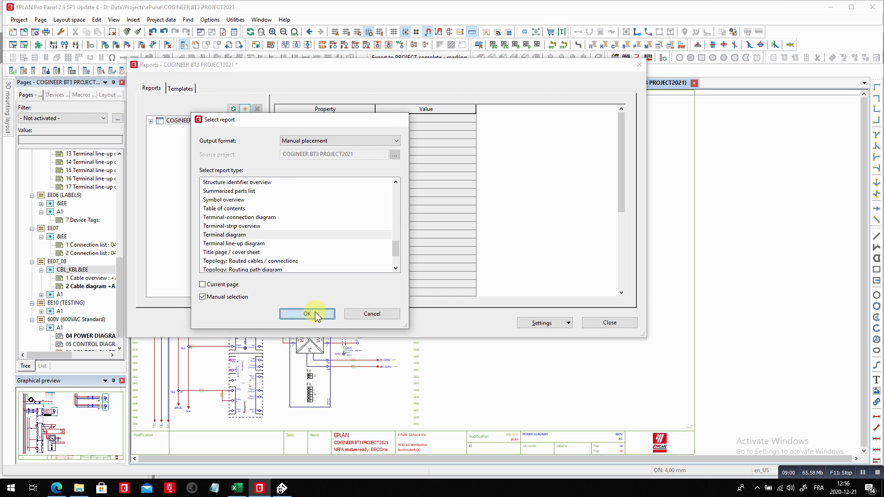
Select only terminal strip +A1-TB1 and open the report's Form list.
click(289, 102)
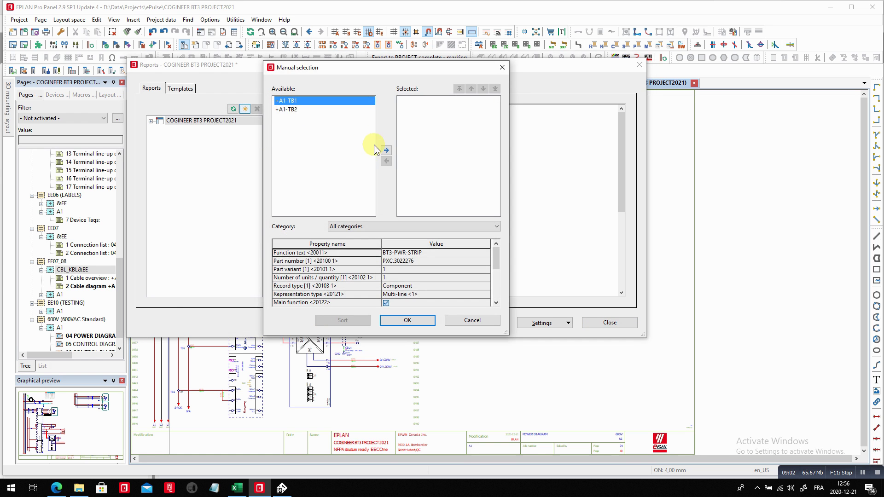
click(385, 150)
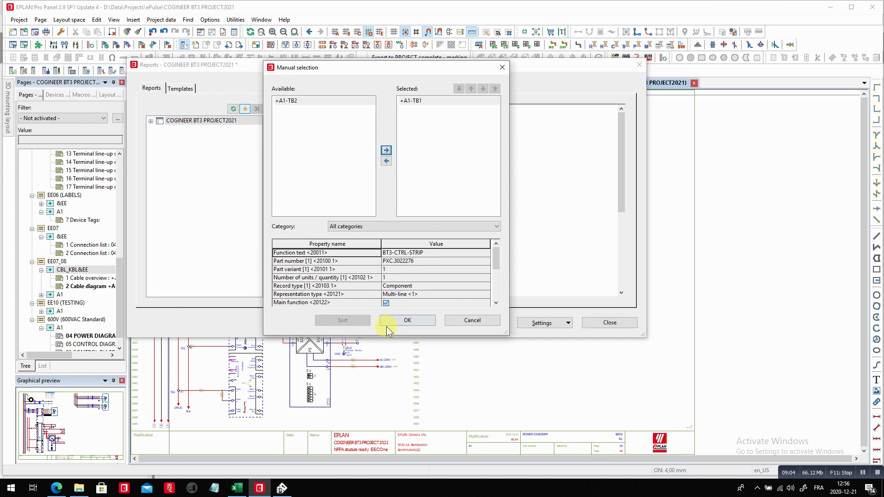
click(403, 320)
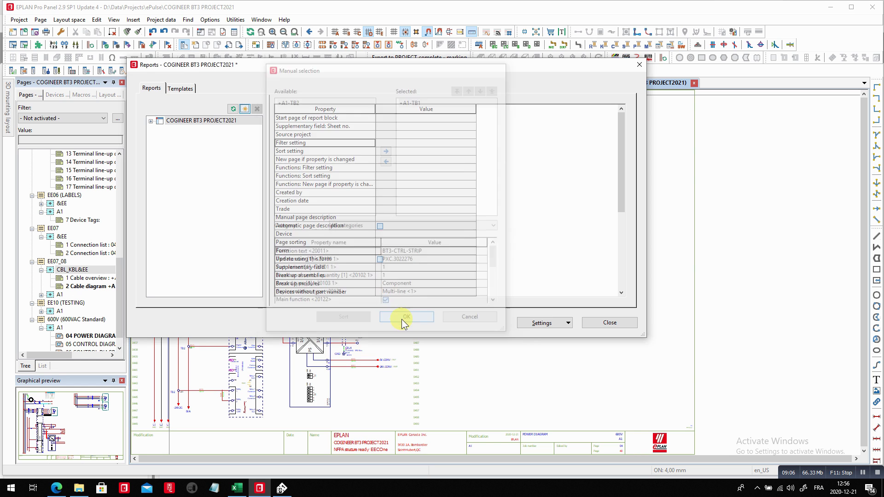
click(670, 336)
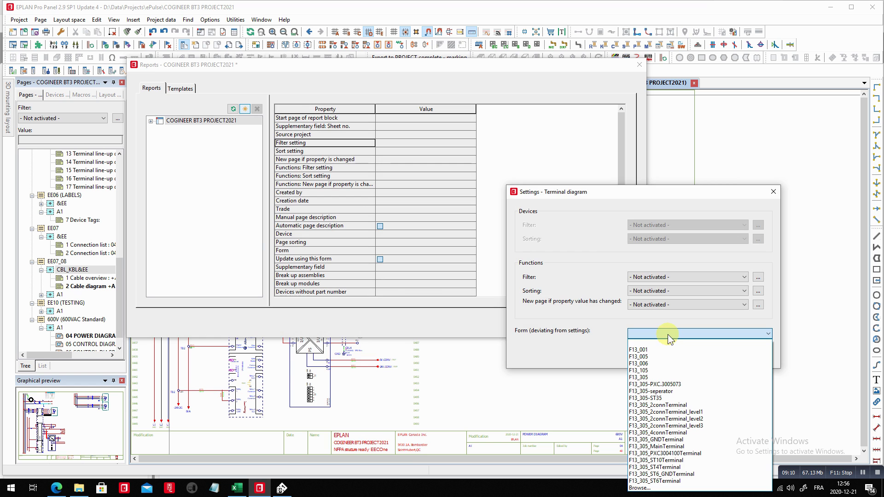
Browse the form files, previewing F13_305 and F13_001, and apply dynamic form F13_002.f13 to the terminal diagram.
click(664, 331)
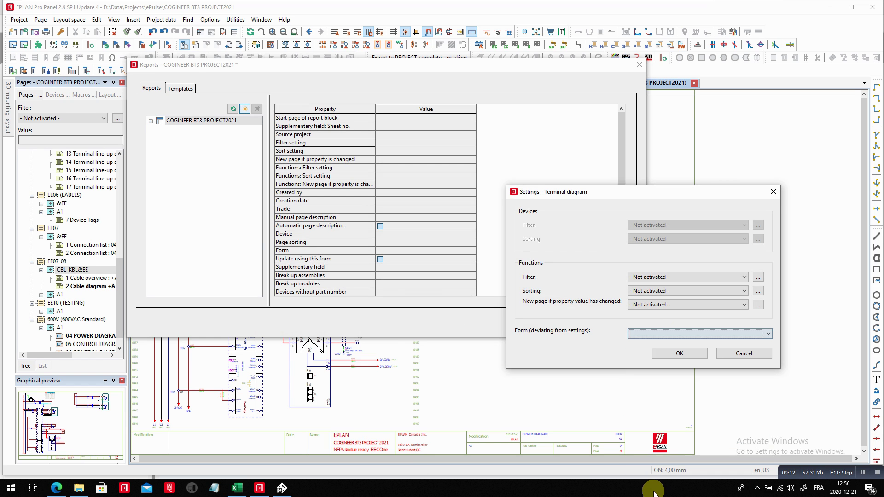
click(660, 334)
click(675, 374)
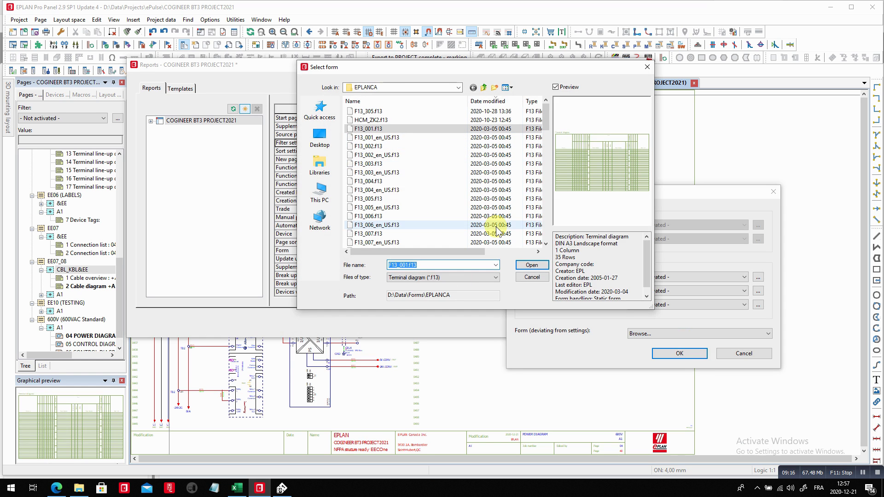
click(366, 111)
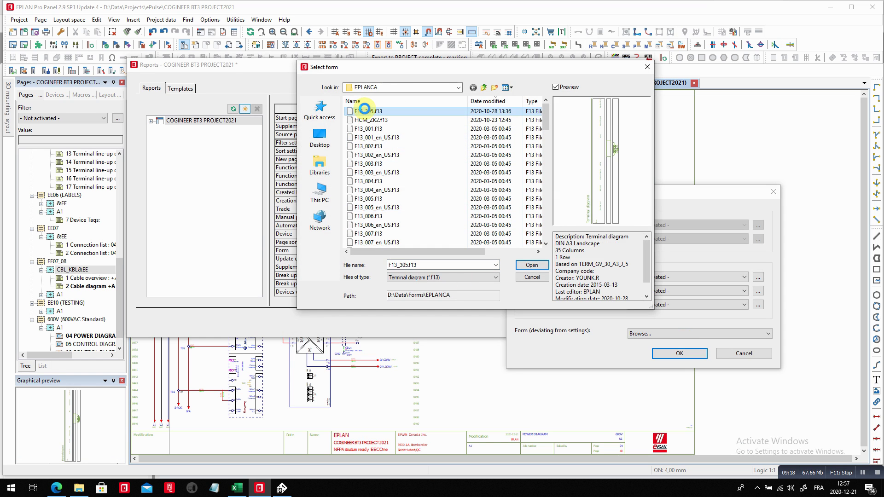
click(373, 130)
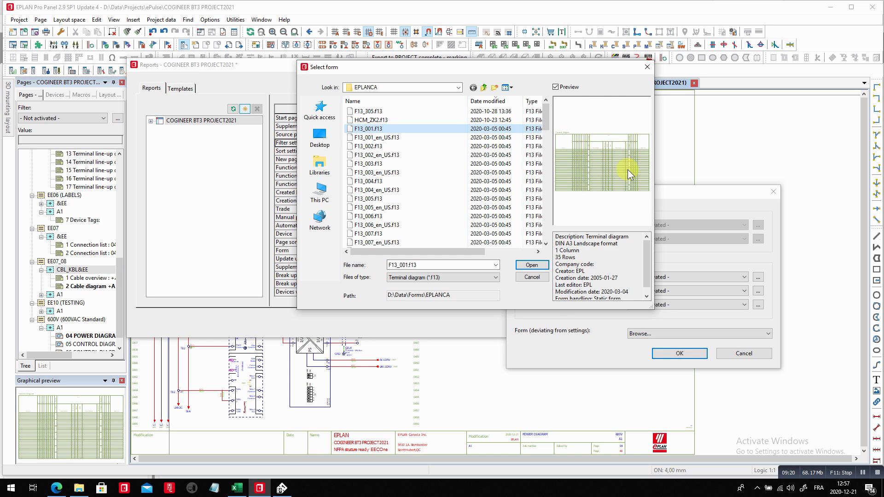
click(386, 147)
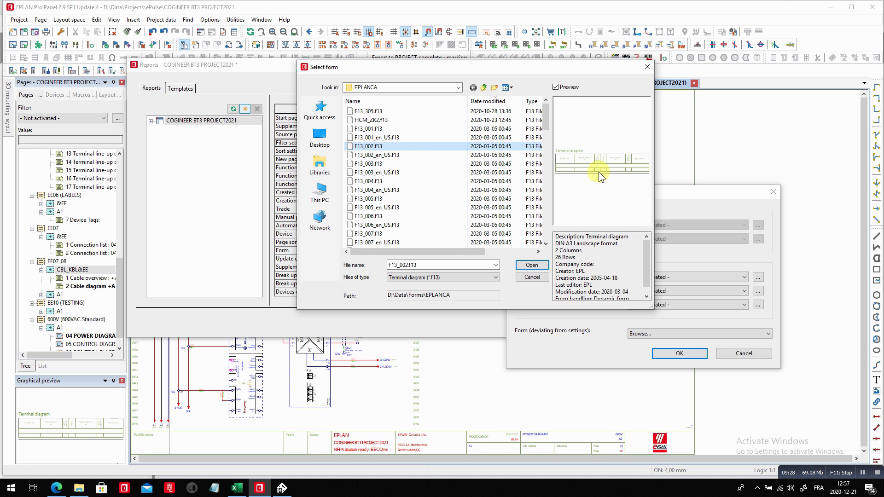
click(533, 267)
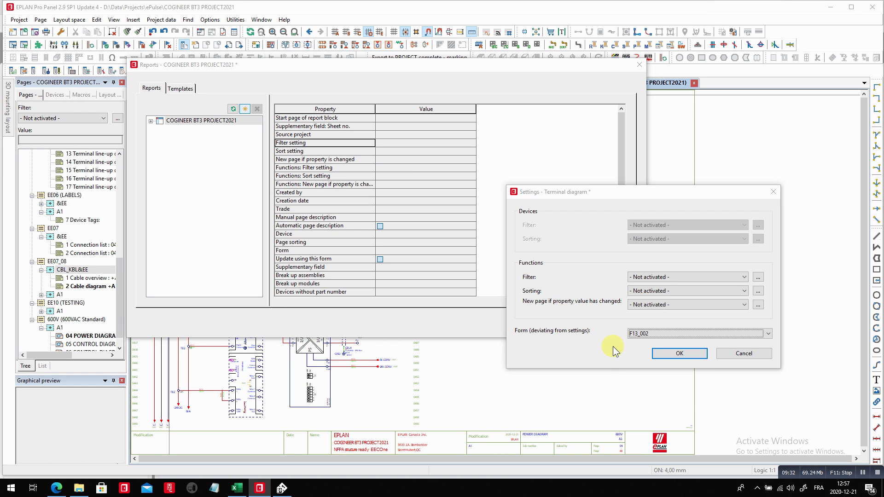
click(666, 354)
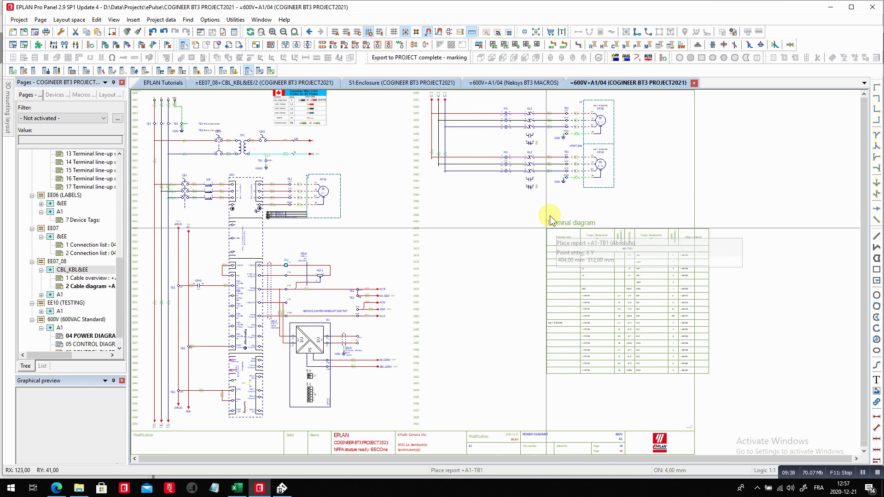
Place the +A1-TB1 terminal diagram on page =600V+A1/04, inspect the table, then switch to Edge.
click(520, 206)
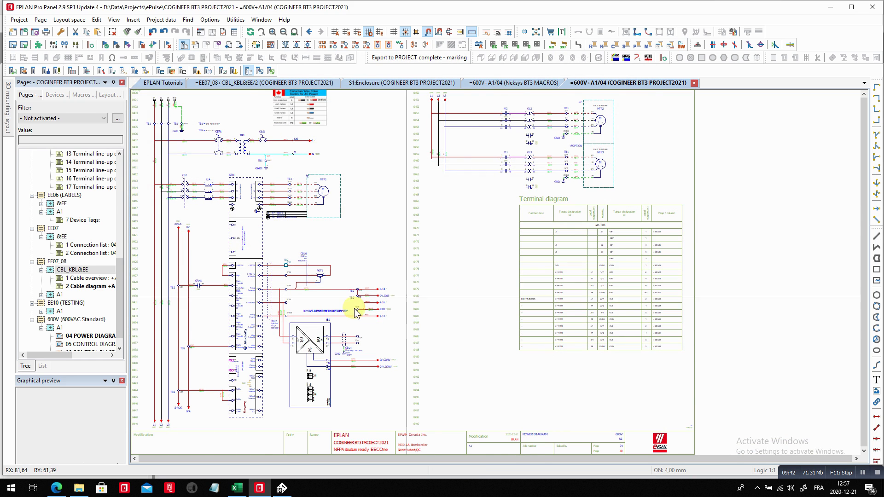
scroll(284, 272, up, 2)
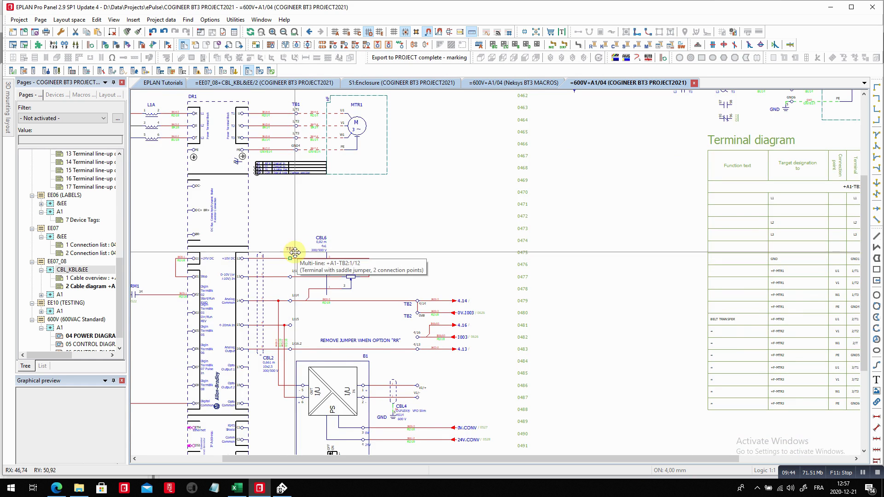
scroll(240, 307, down, 3)
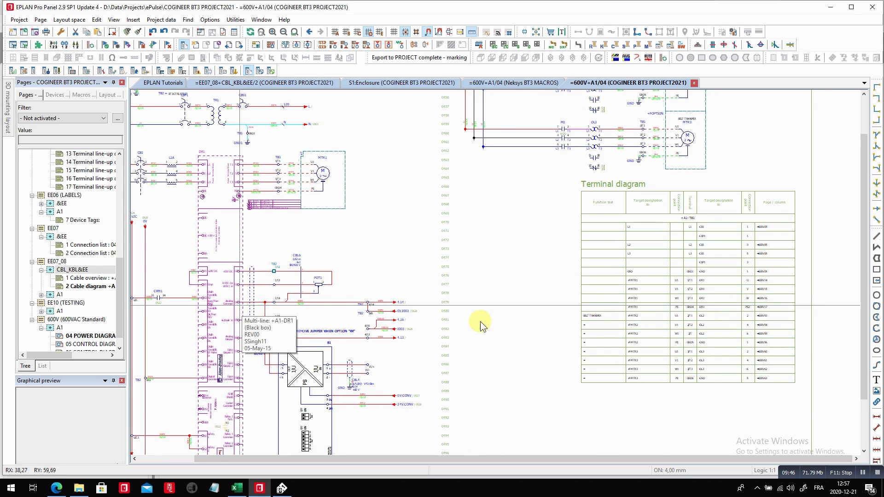
scroll(762, 247, up, 3)
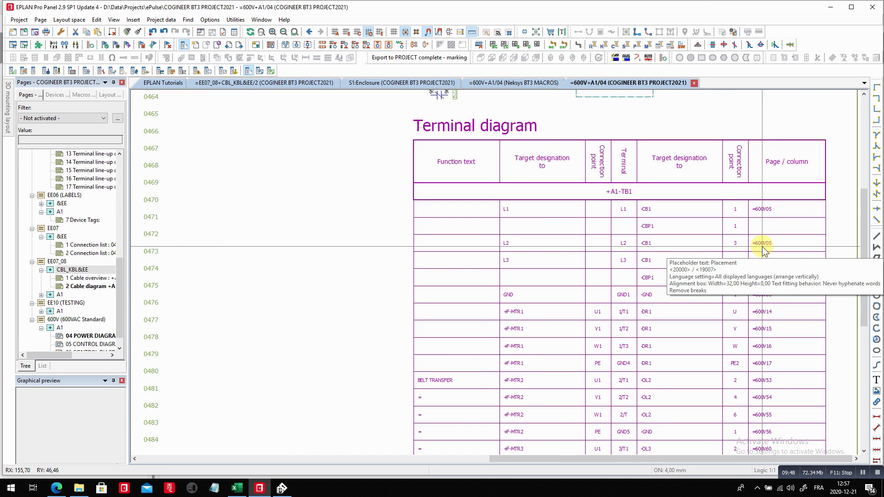
scroll(623, 179, down, 1)
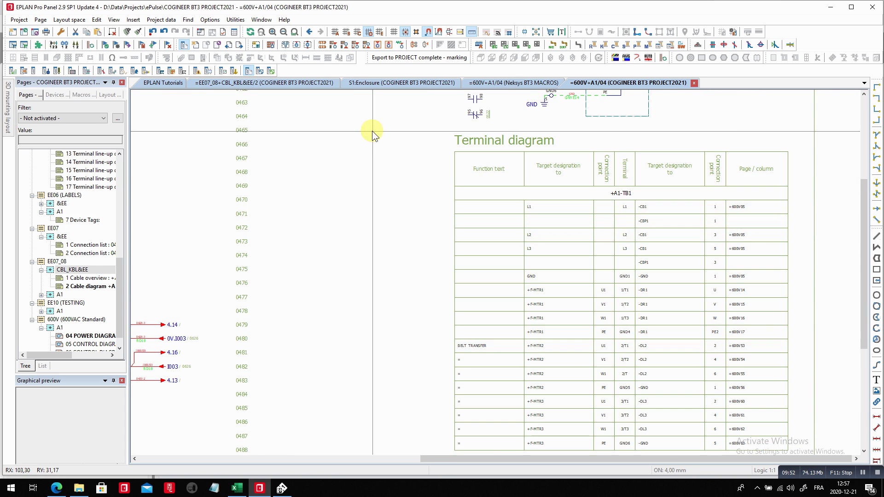
click(293, 33)
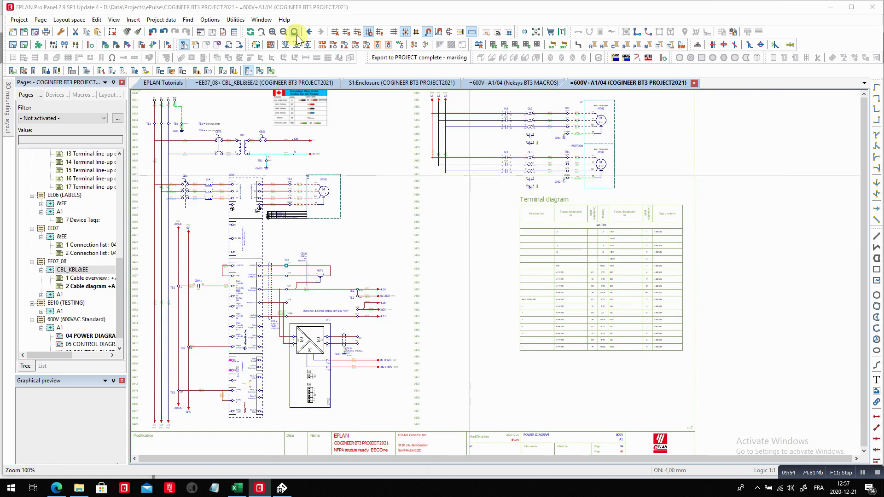
key(alt+Tab)
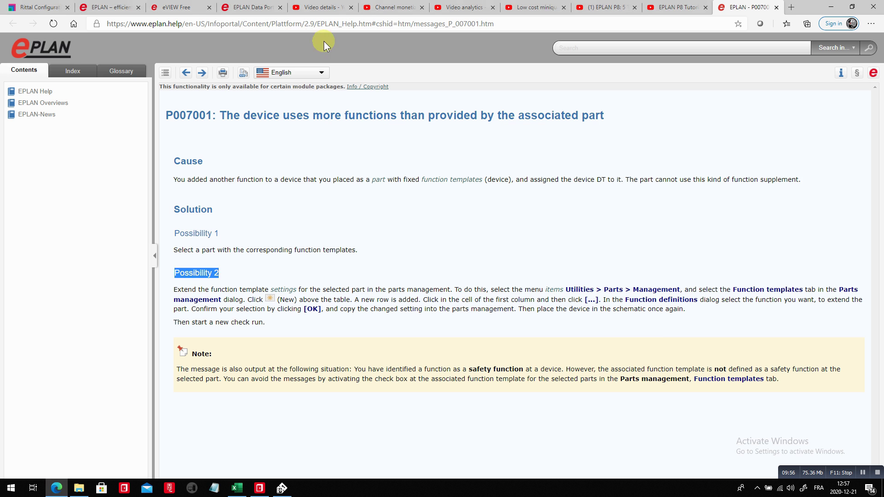
click(675, 7)
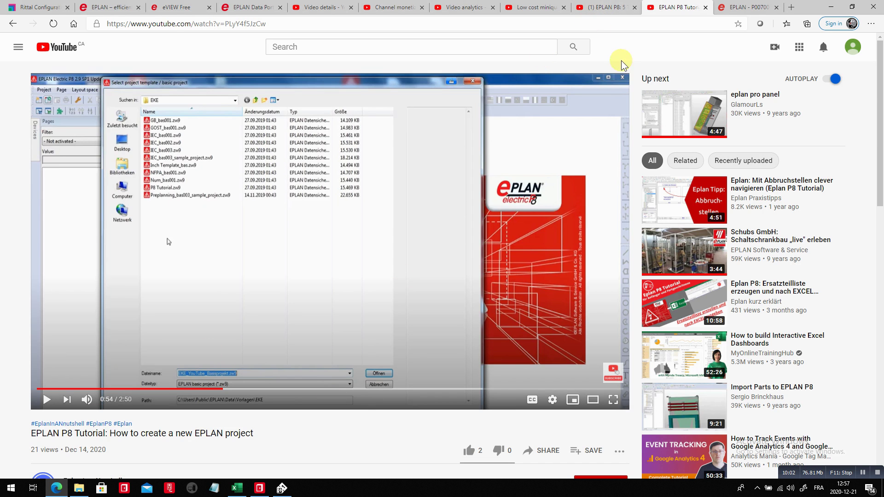
Bring up the 'EPLAN P8: 5 Tipps und Tricks Teil 6' YouTube video tab.
click(617, 8)
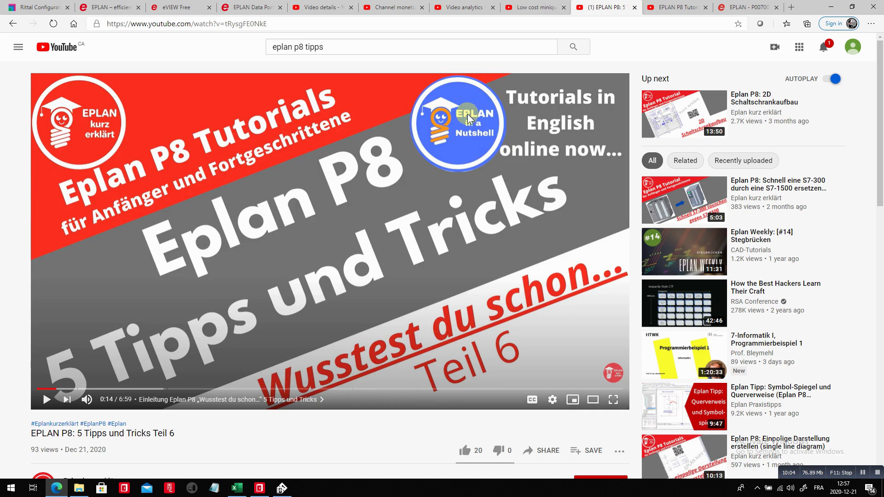